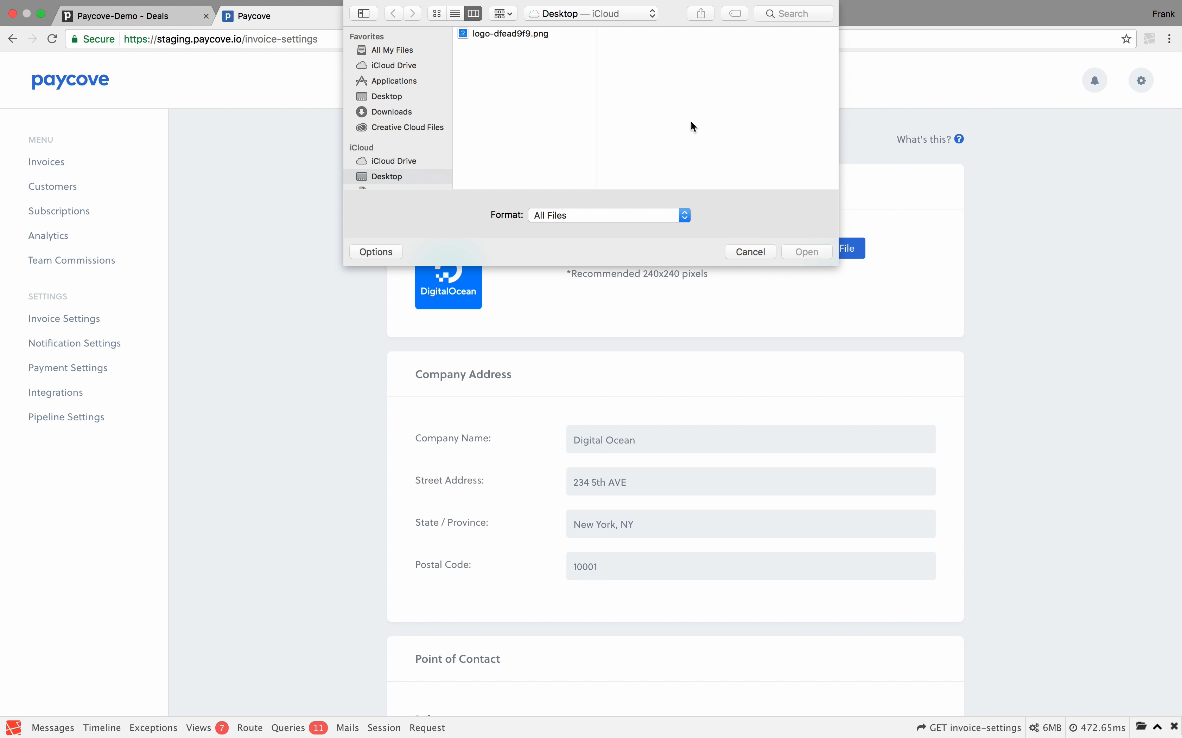
Dismiss the logo file chooser and review the company address and point-of-contact fields in the invoice settings.
click(759, 250)
scroll(537, 408, down, 3)
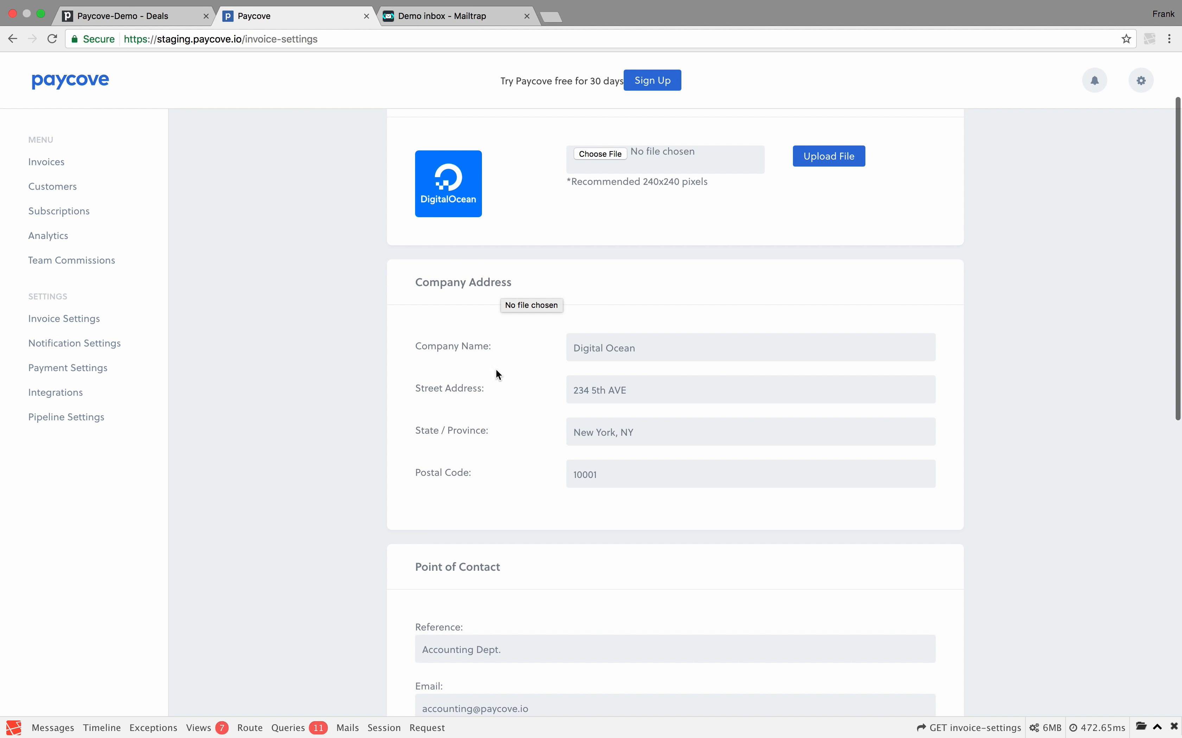
drag(581, 348, 651, 348)
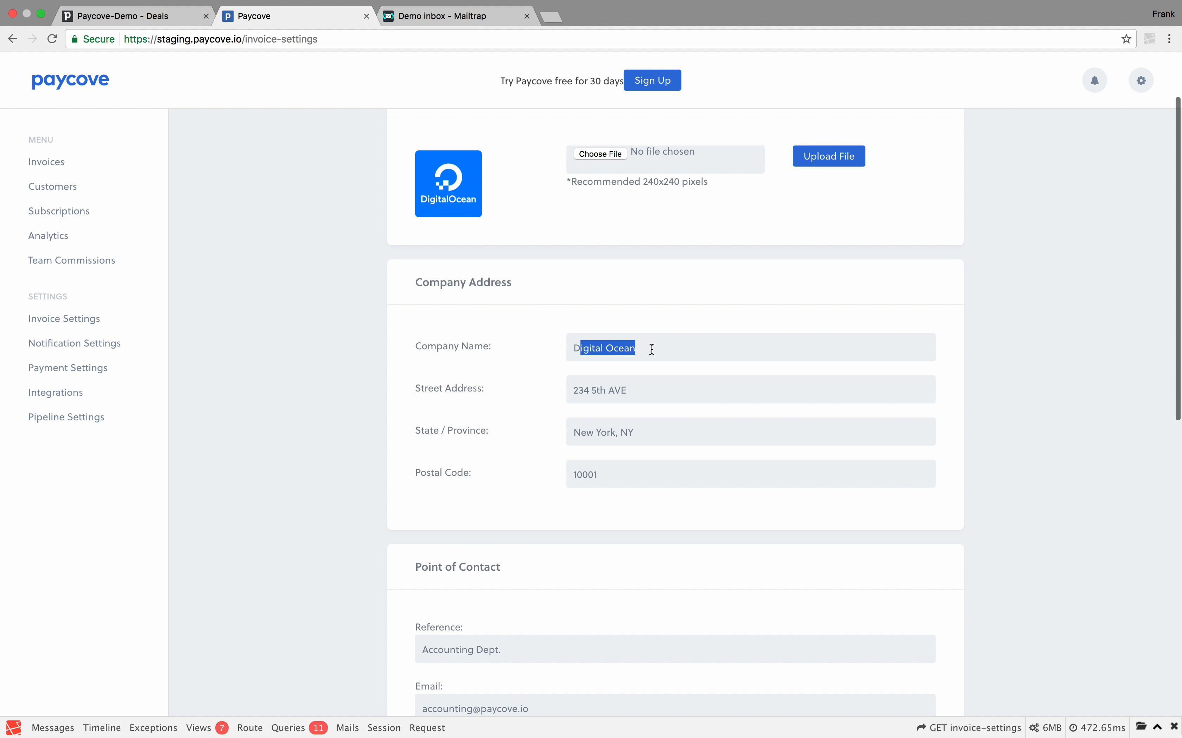
click(517, 448)
scroll(517, 448, down, 5)
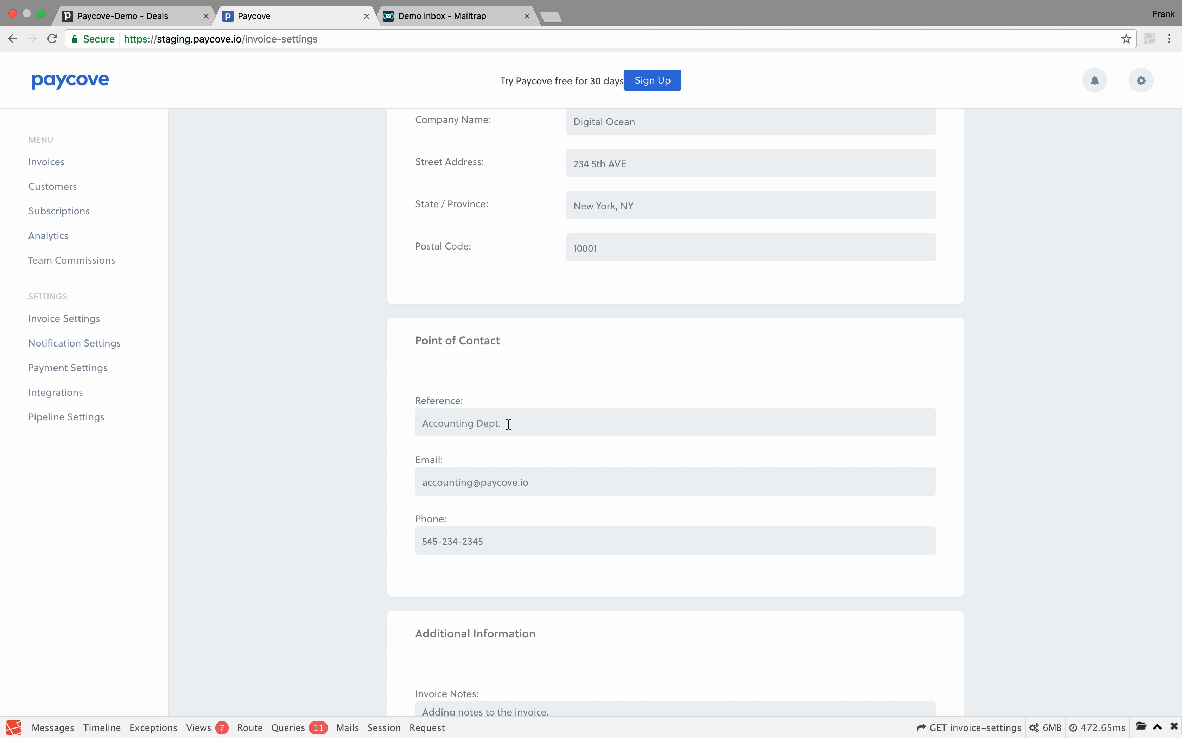
drag(510, 425, 472, 479)
drag(555, 490, 436, 484)
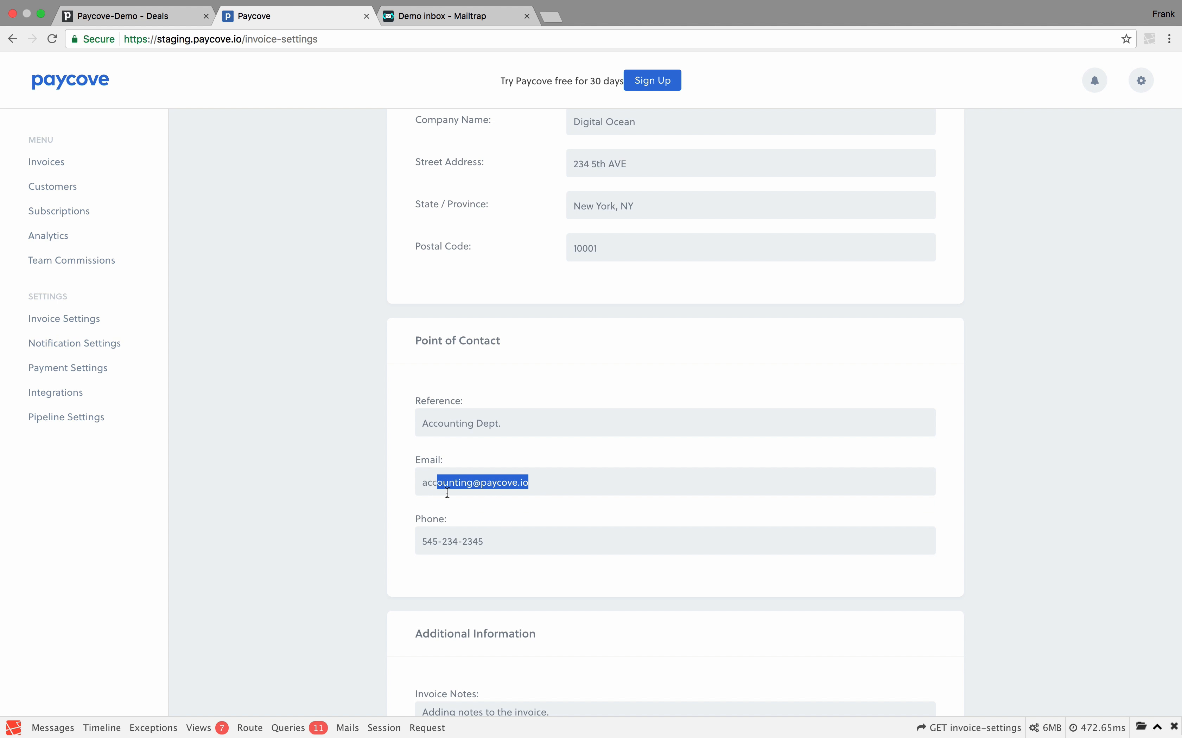
scroll(535, 538, down, 4)
scroll(618, 546, down, 2)
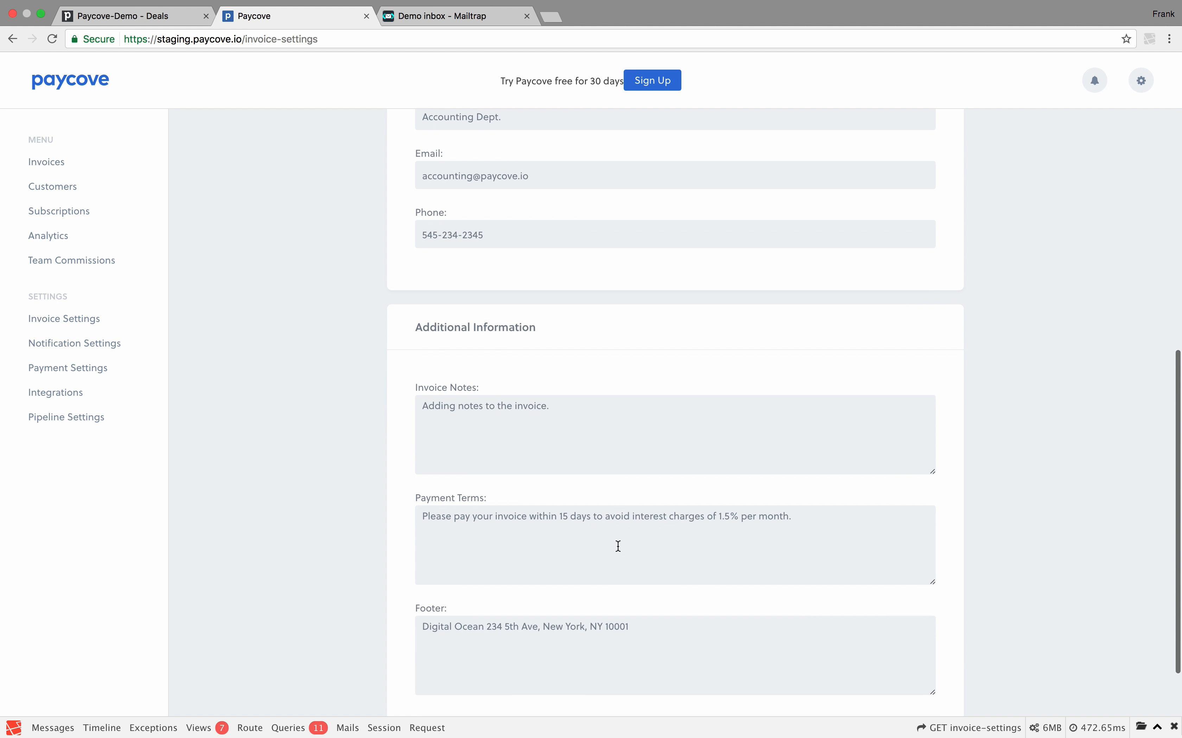
Review the invoice notes, payment terms and footer texts, and save the invoice settings.
click(555, 433)
scroll(575, 429, down, 3)
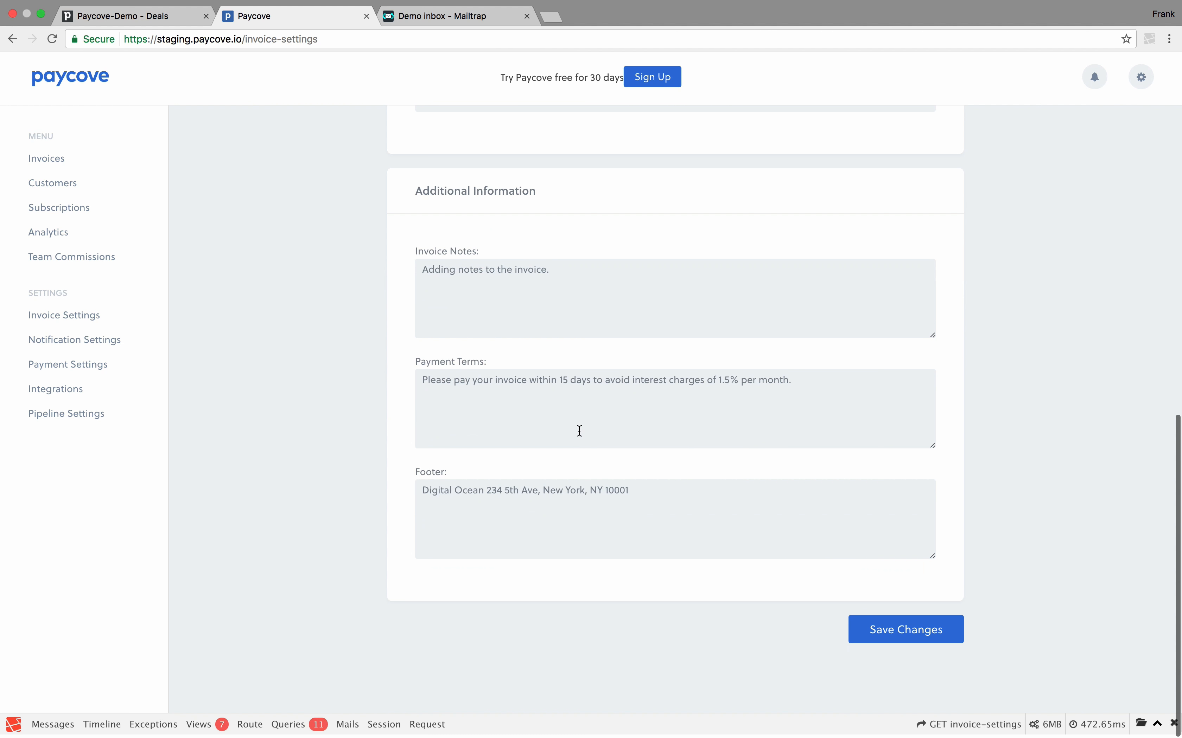
drag(571, 276, 369, 269)
scroll(439, 284, up, 1)
click(483, 298)
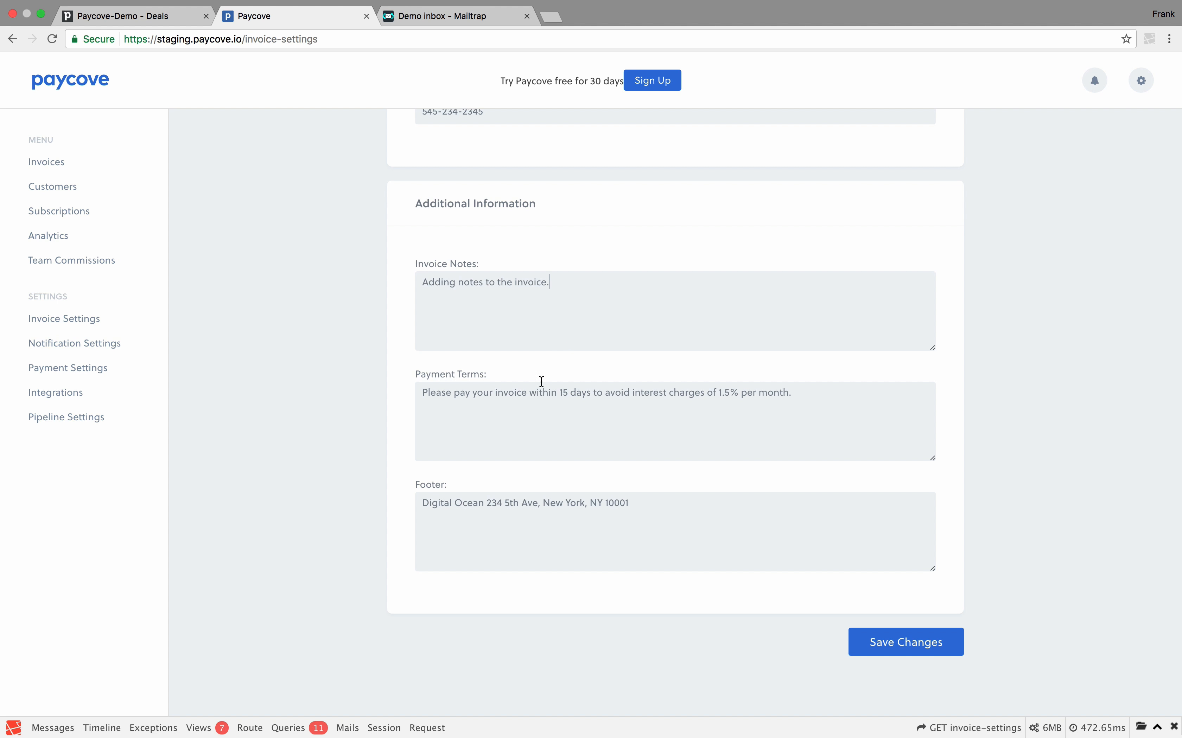
scroll(471, 394, down, 1)
triple_click(471, 395)
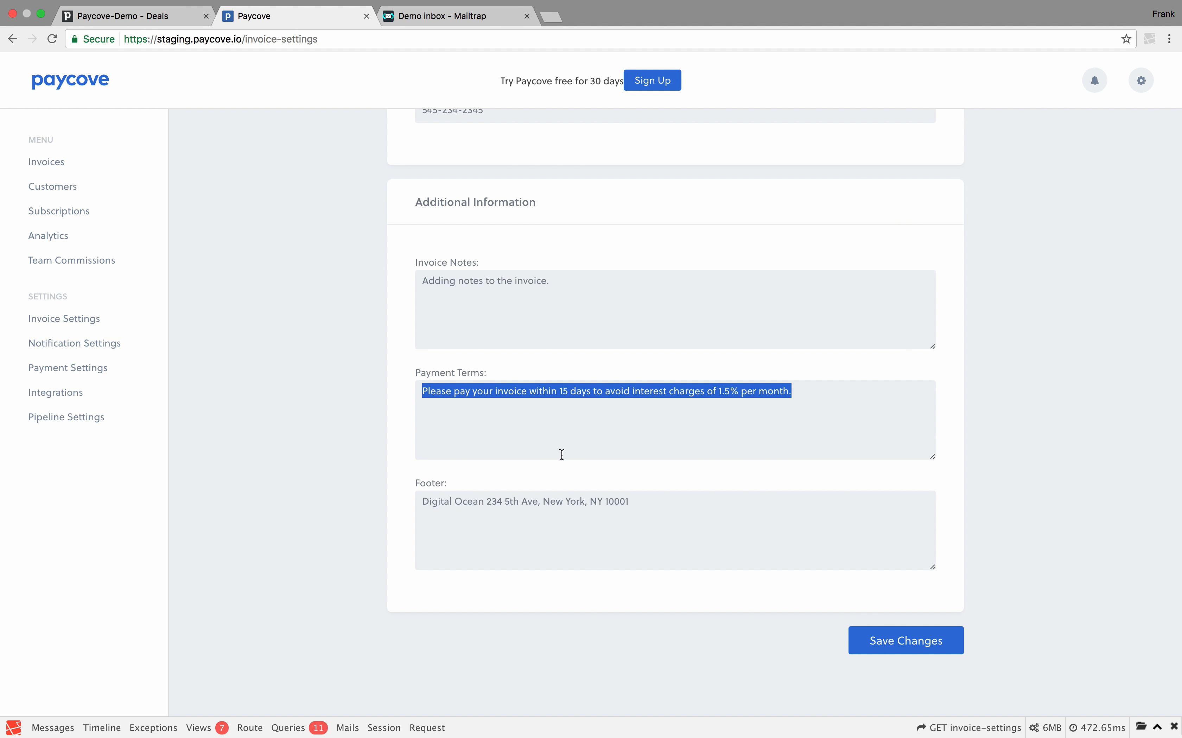
triple_click(507, 501)
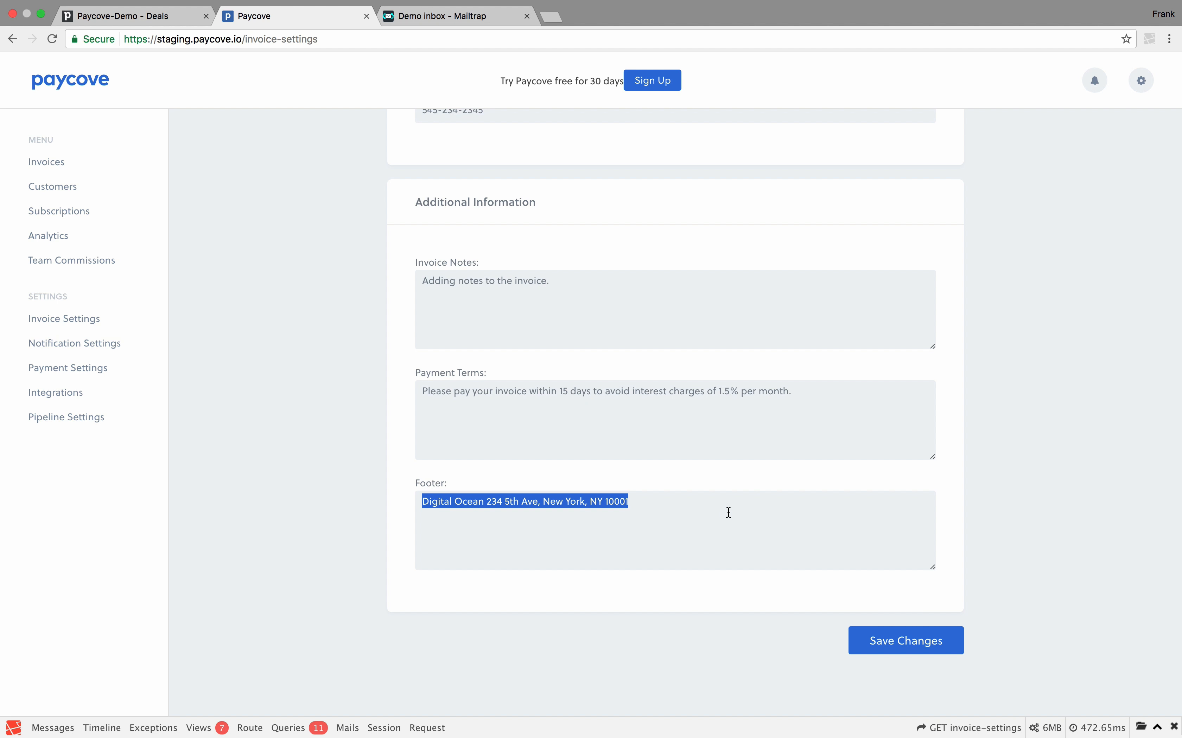
click(718, 551)
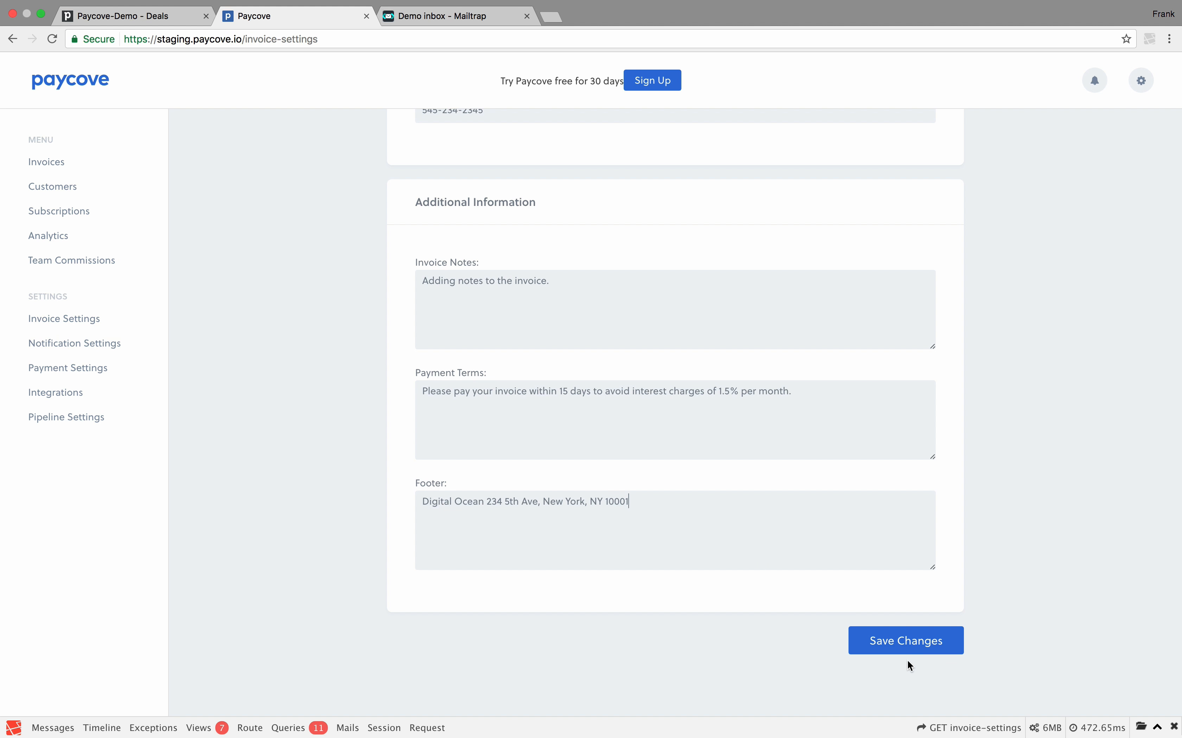
click(911, 647)
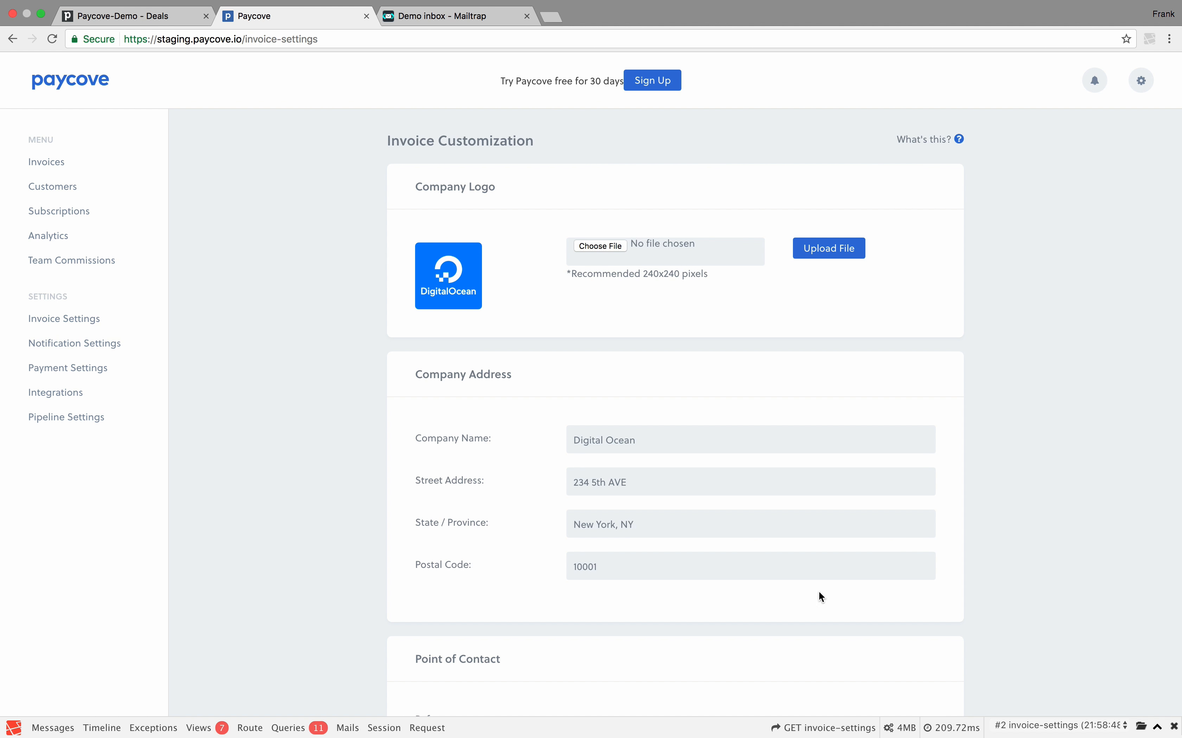
Open the notification settings, try Automated for emailing new invoices, and set it back to Manual.
click(74, 343)
click(81, 375)
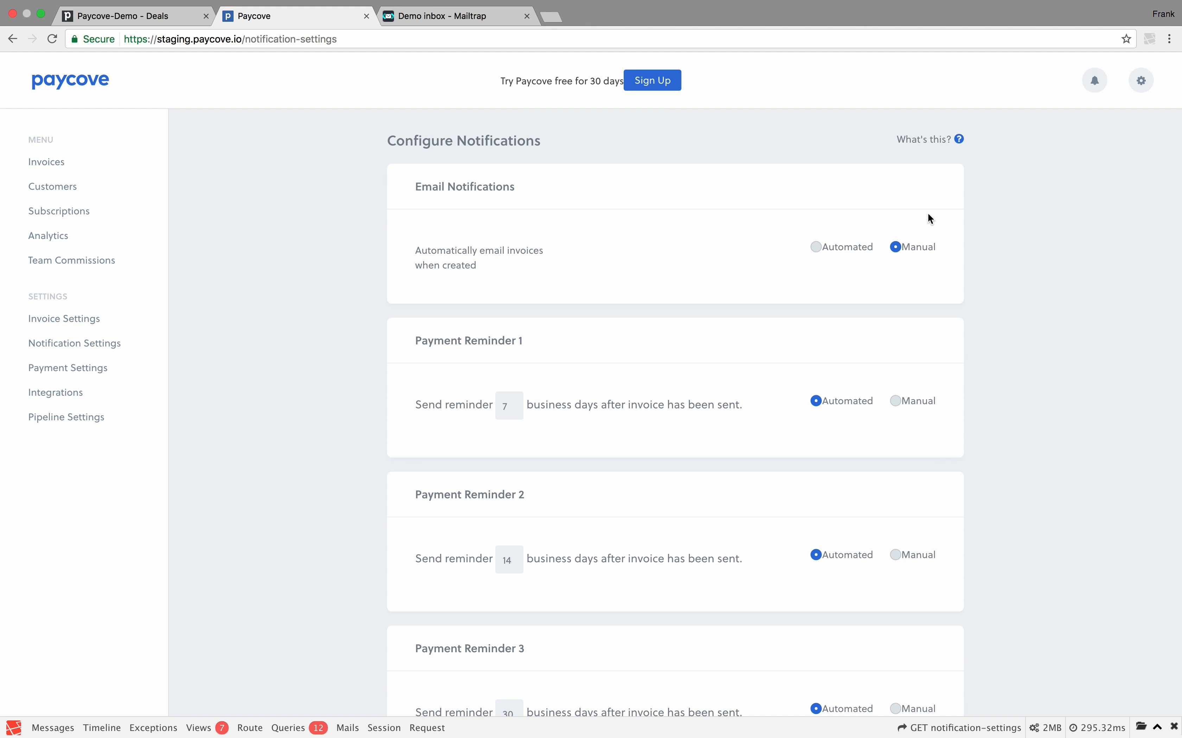
click(817, 248)
click(895, 247)
click(817, 249)
click(897, 249)
Set Payment Reminder 1 to 7 business days after the invoice is sent, with Automated sending.
scroll(887, 302, down, 5)
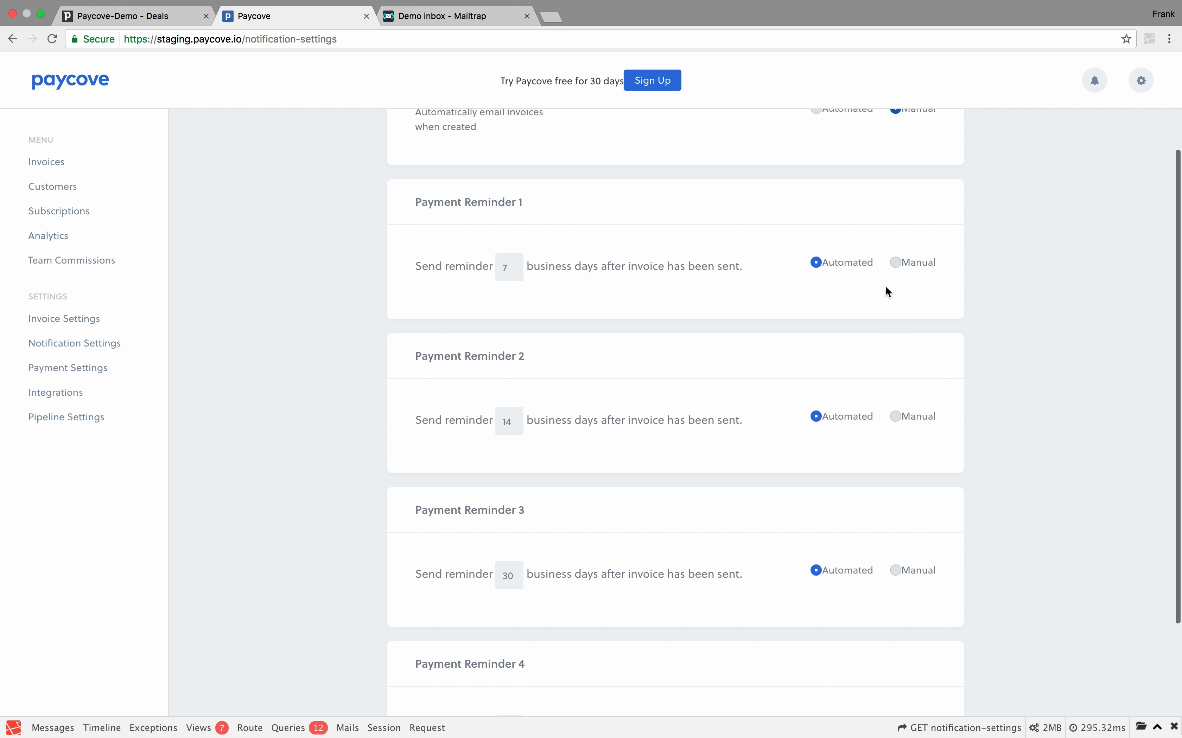
scroll(566, 290, down, 2)
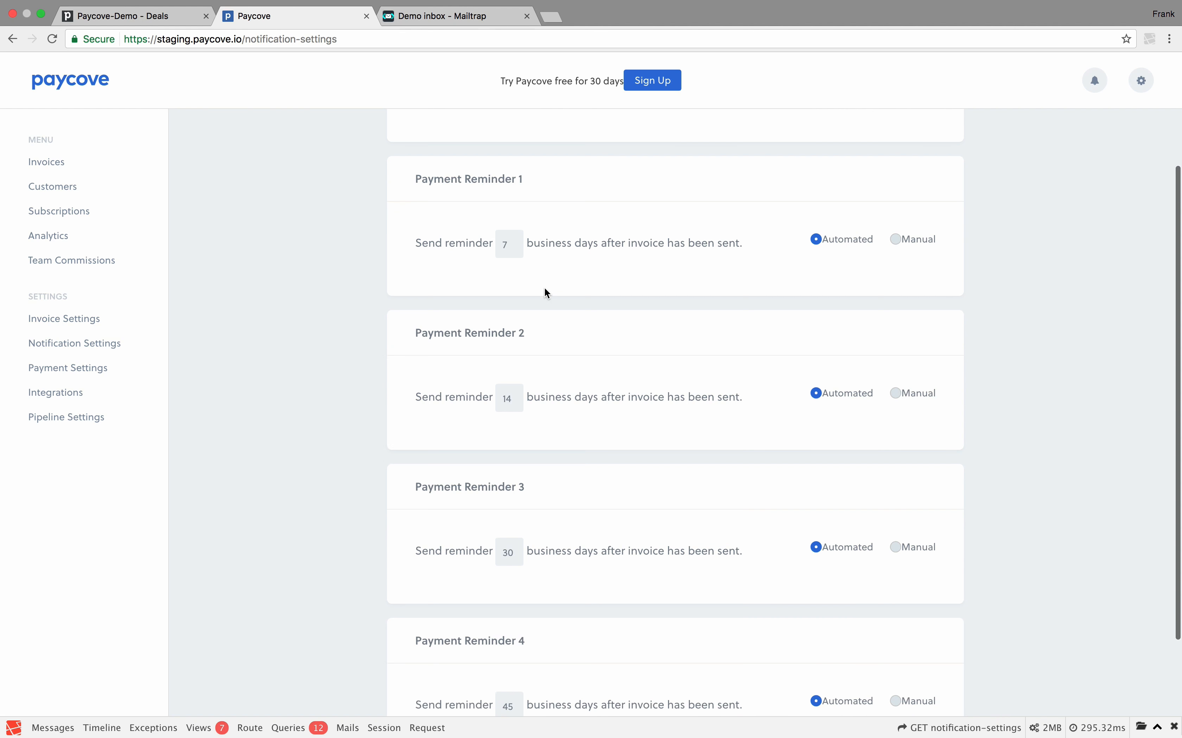
double_click(514, 236)
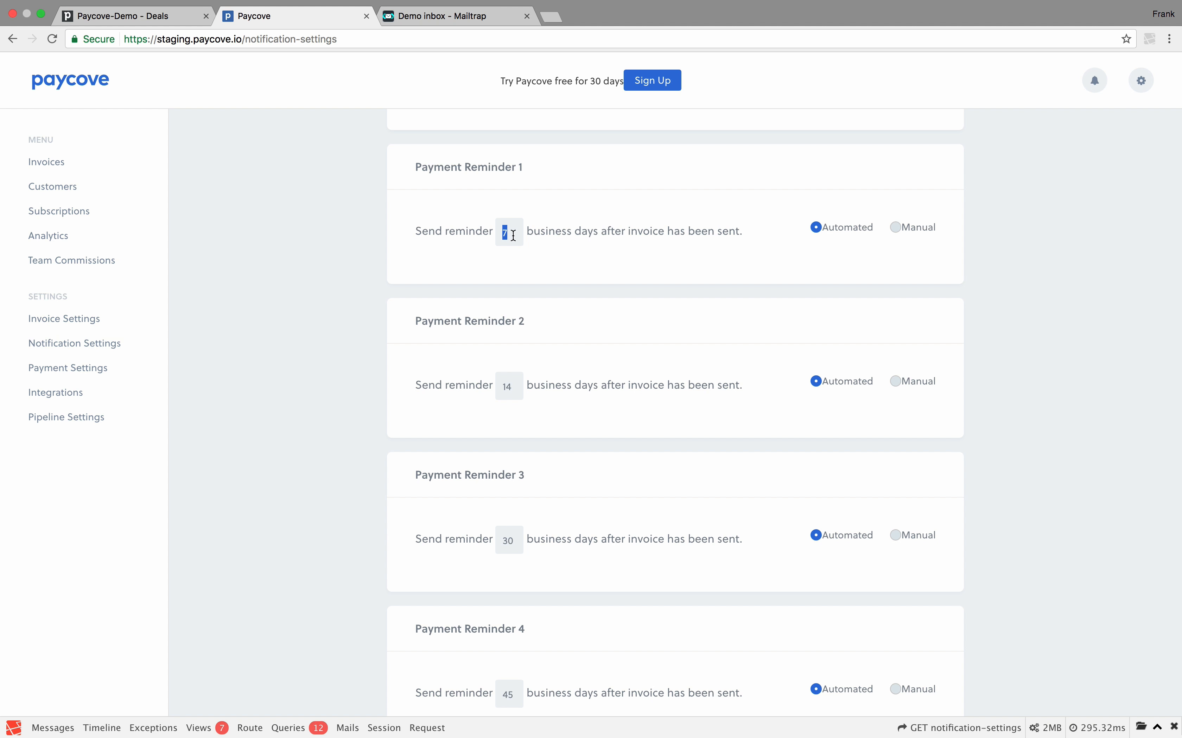
key(BackSpace)
text(7)
click(820, 230)
click(894, 230)
click(816, 229)
Check the delays of the remaining payment reminders and save the notification settings.
scroll(671, 297, down, 1)
scroll(673, 299, down, 3)
double_click(517, 284)
click(607, 287)
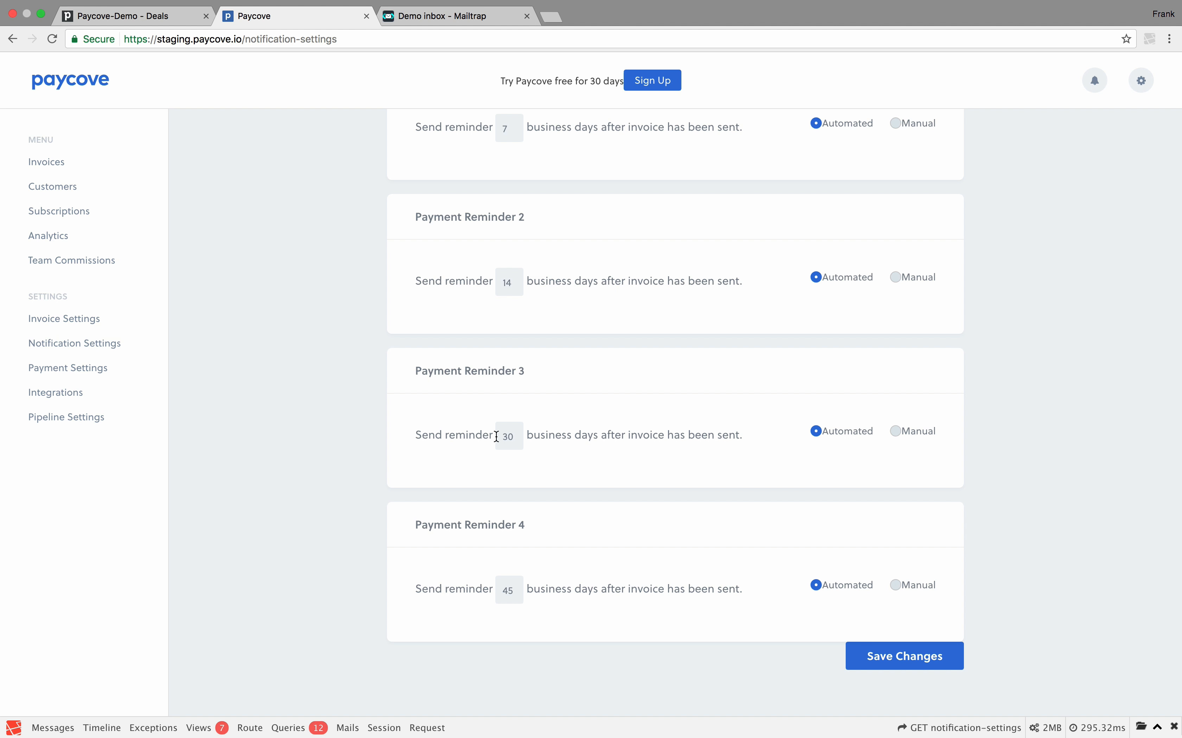
click(925, 655)
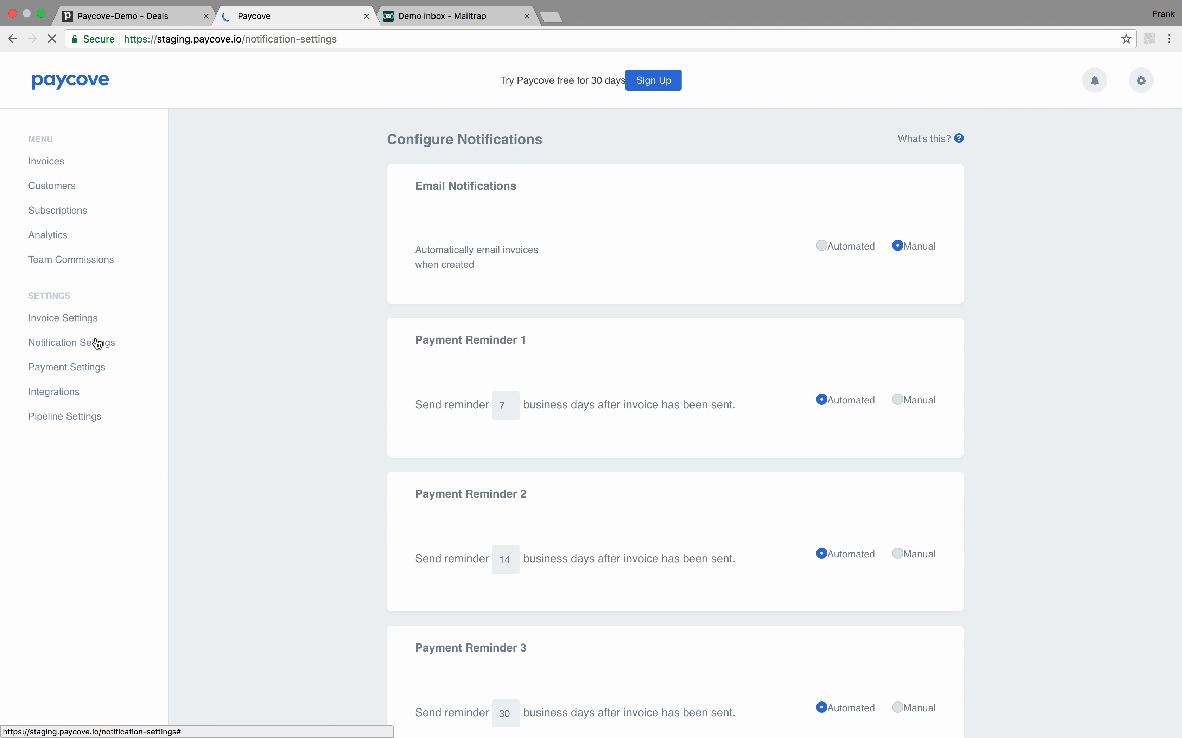
Open the notification email templates and examine the company name and invoice number in the email subject format.
click(103, 348)
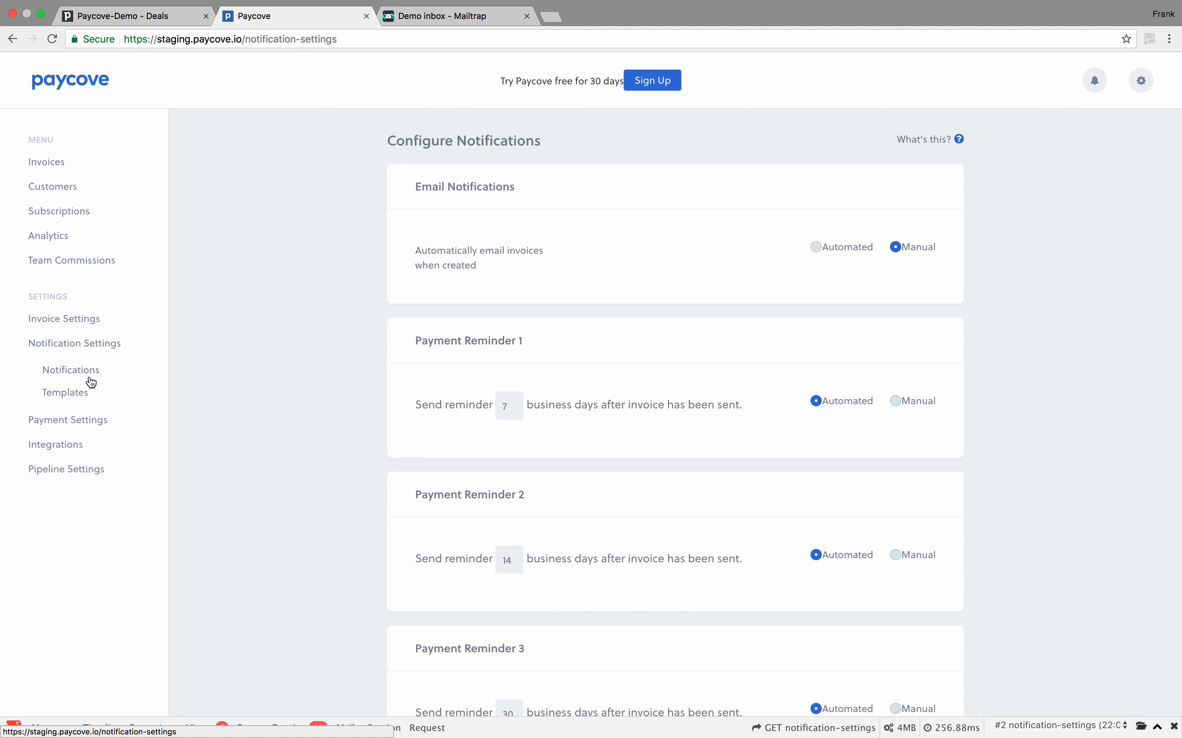
click(76, 393)
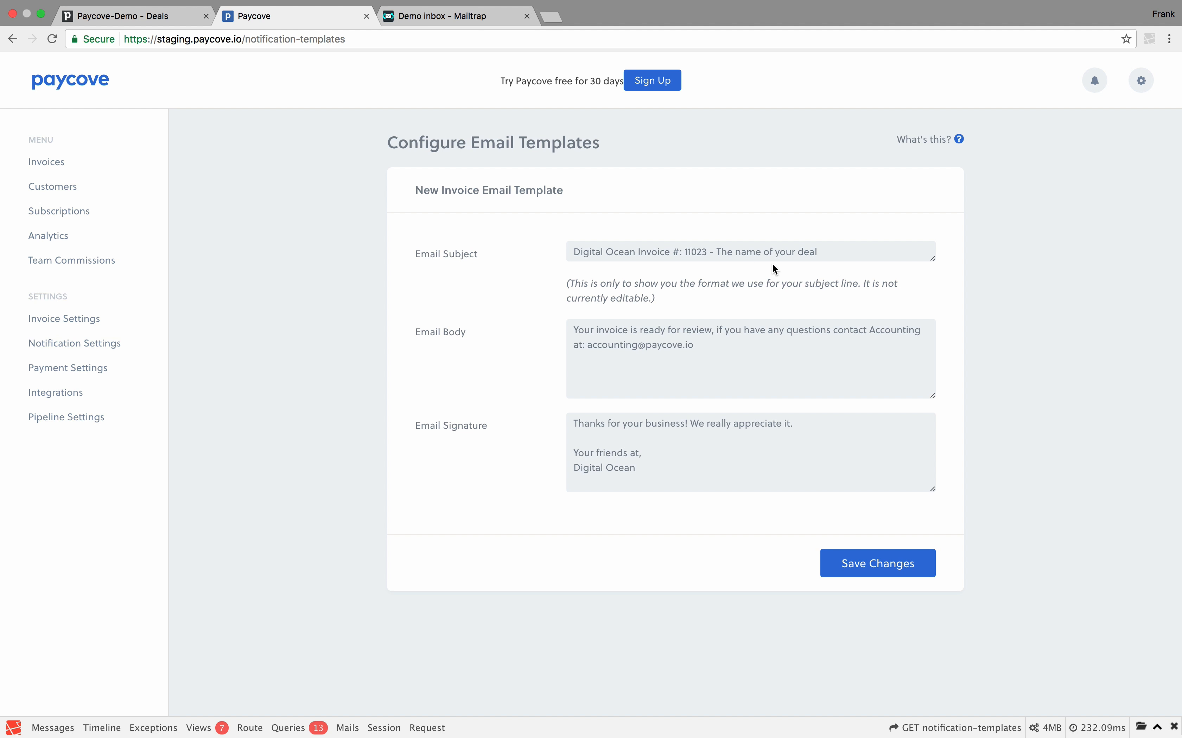
drag(573, 251, 635, 252)
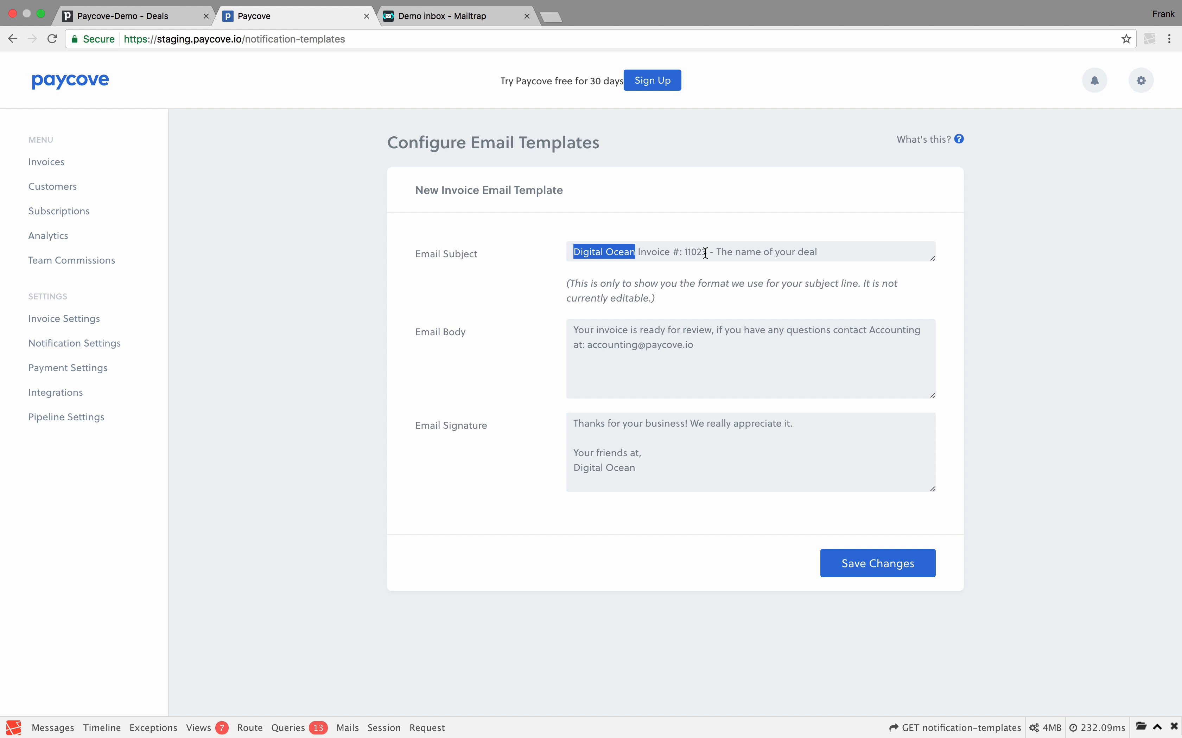
click(694, 251)
double_click(693, 252)
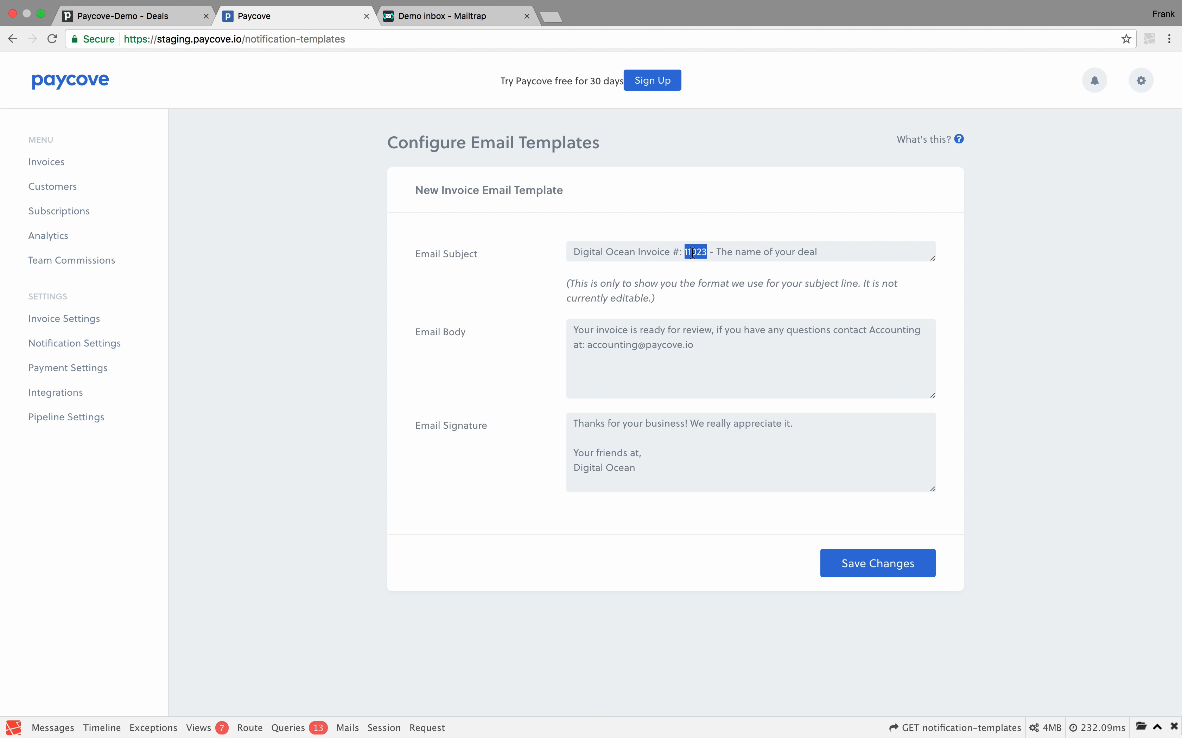
Switch to Pipedrive, open a deal and check its ID in the web address, and return to the Paycove email templates.
click(133, 22)
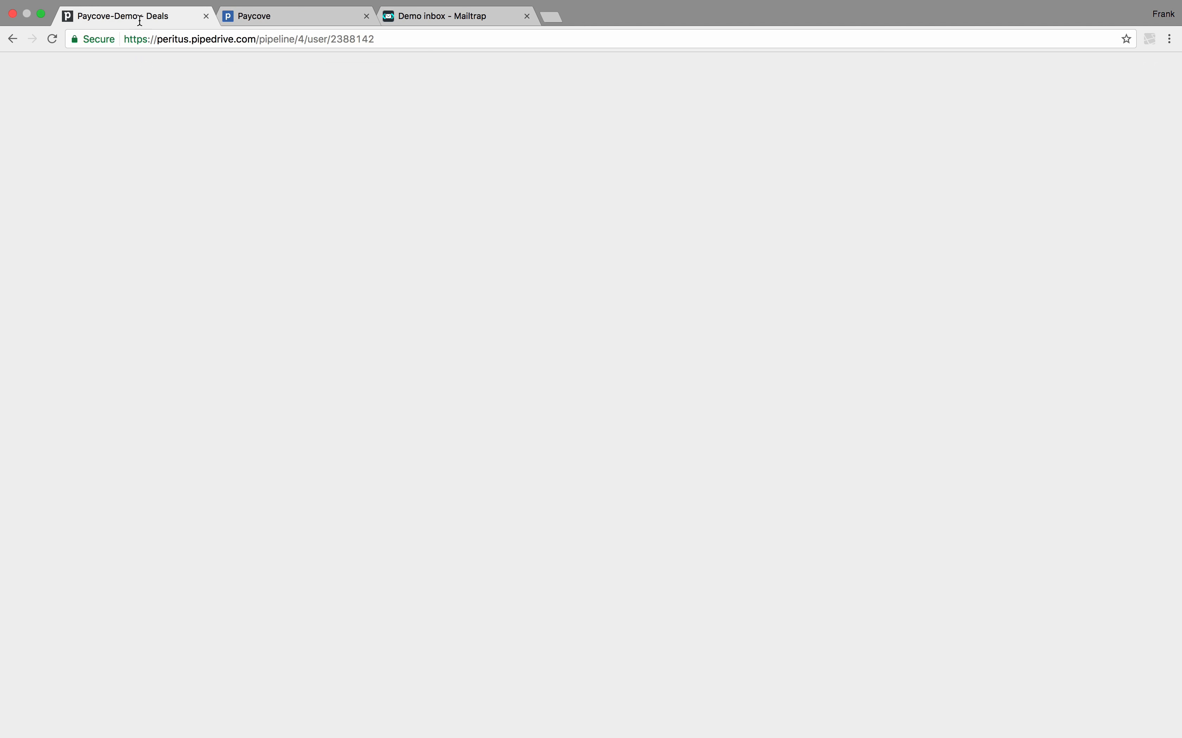
click(547, 182)
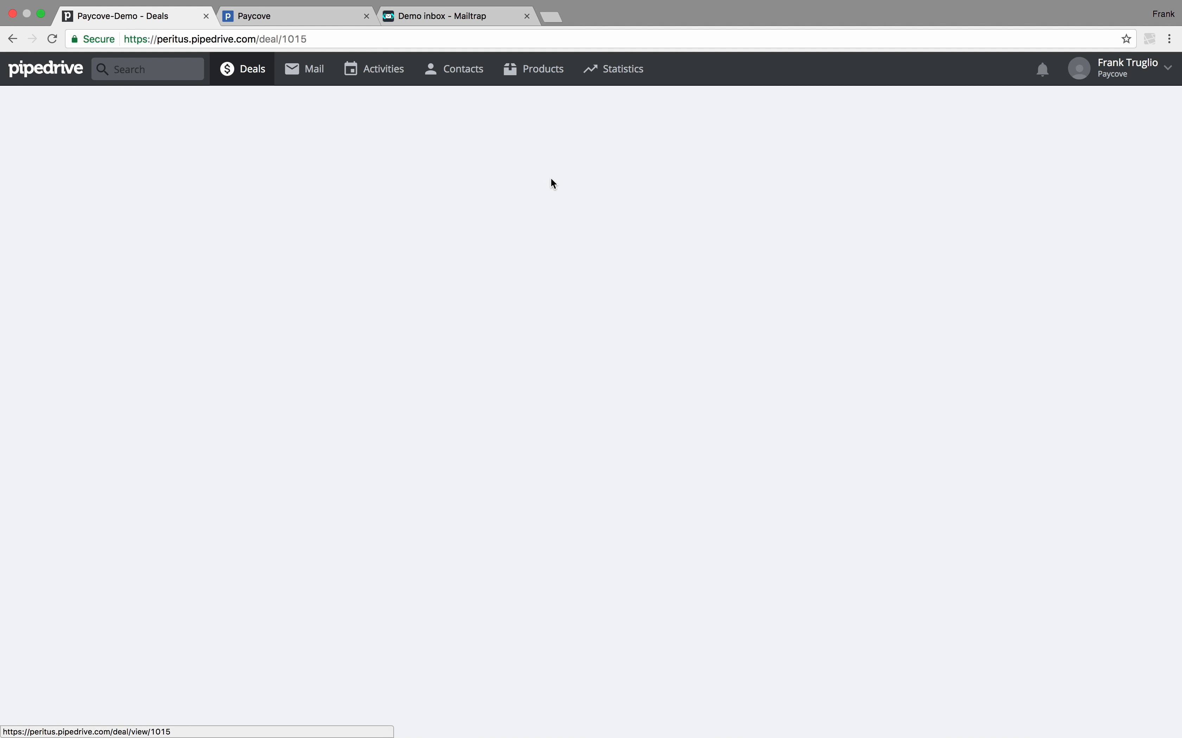
double_click(296, 39)
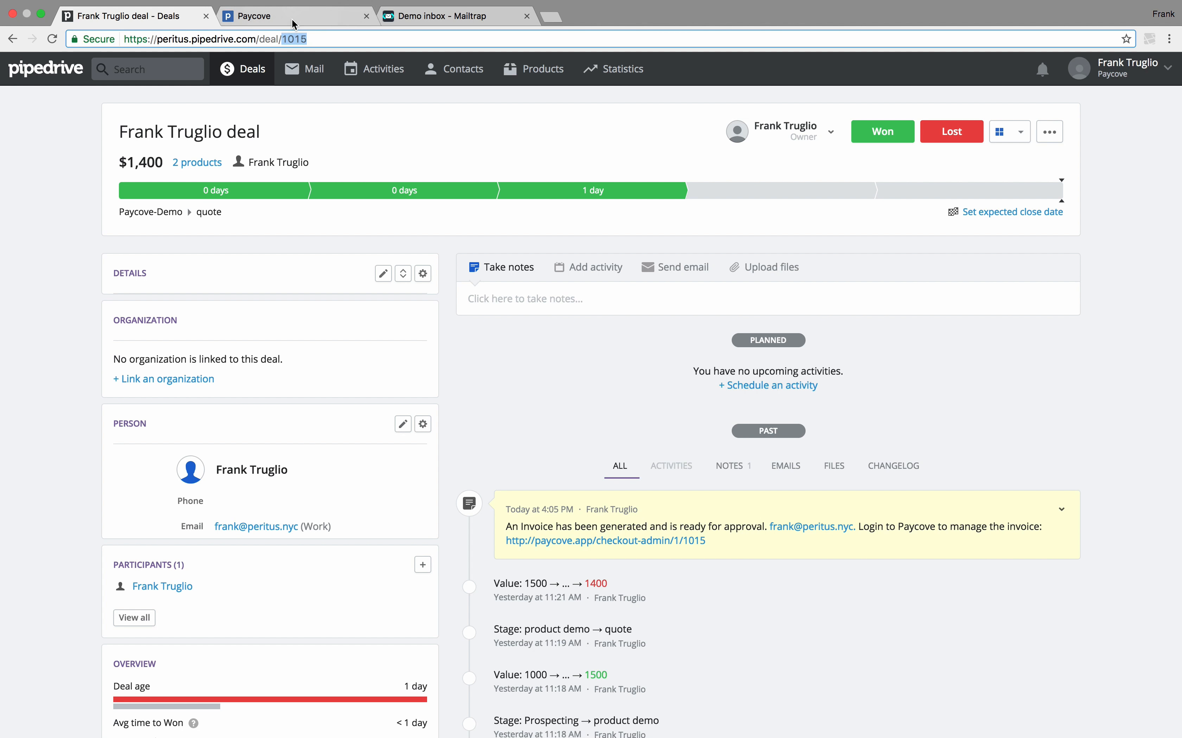
click(294, 20)
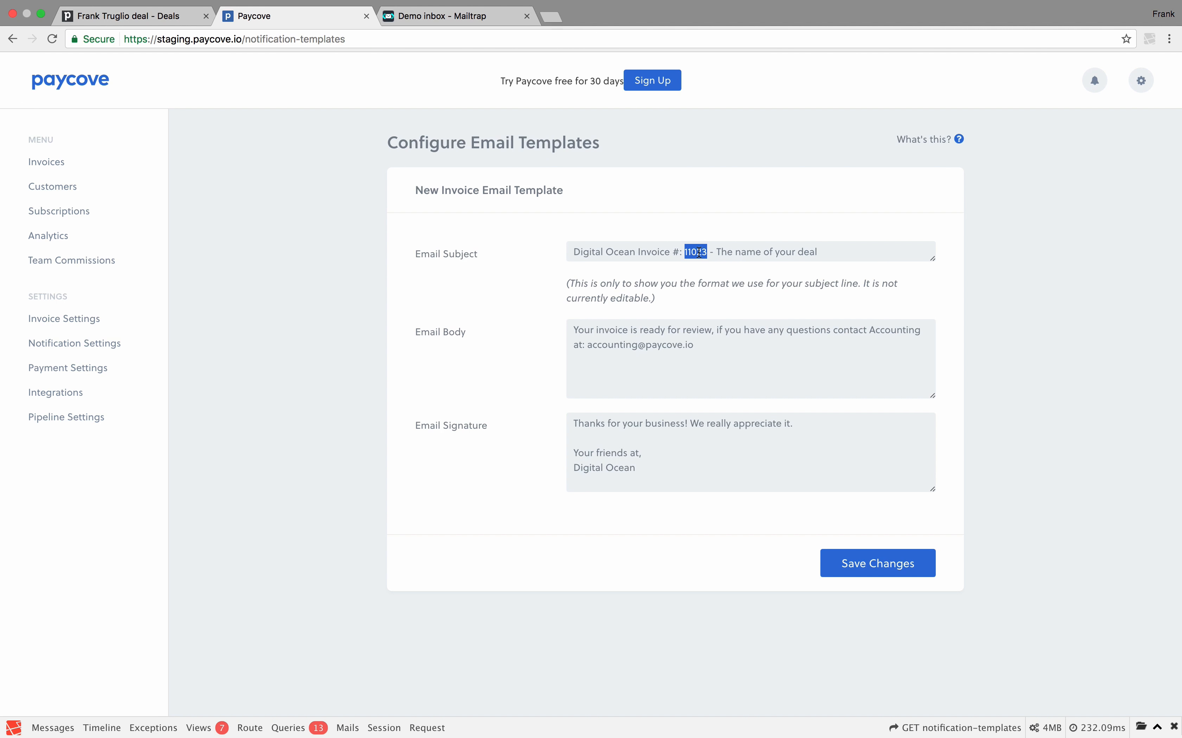
click(520, 288)
Append "add anything you want." to the end of the new invoice email body.
scroll(508, 352, down, 1)
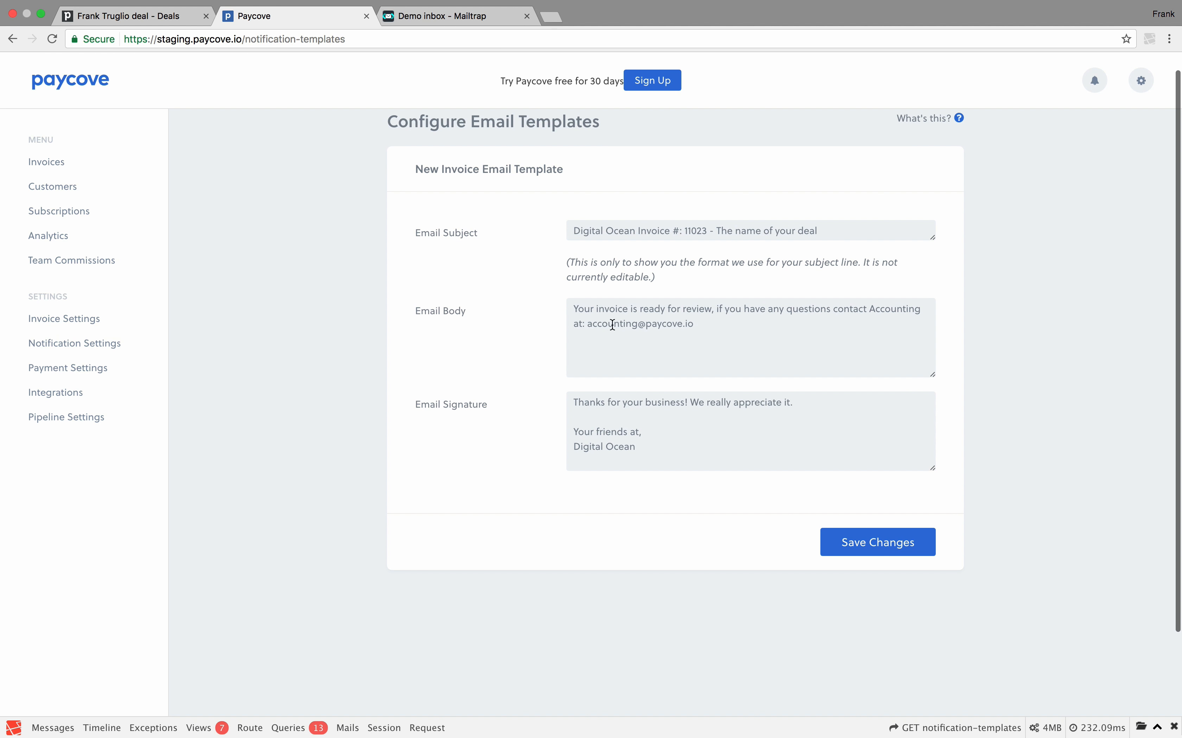
drag(736, 335, 553, 303)
click(612, 367)
click(715, 330)
text(a)
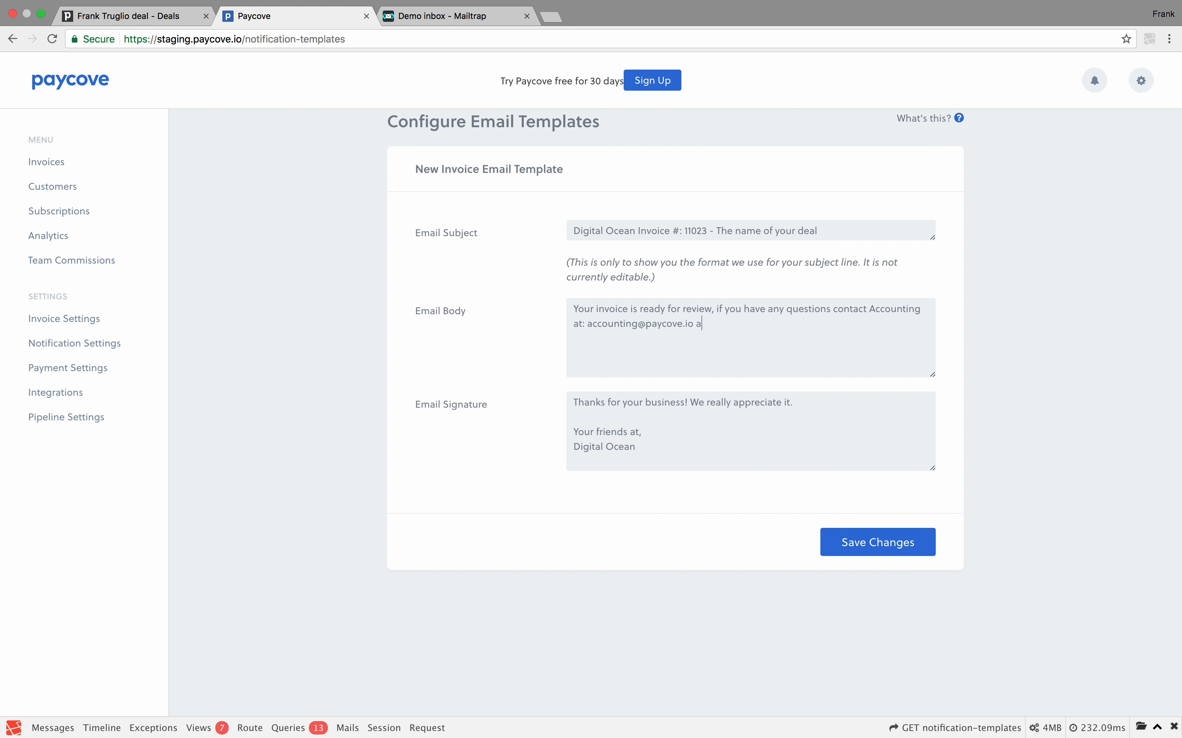
text(dd anything you want,)
Try removing the line breaks before "Your friends at," in the email signature and put them back.
drag(644, 446, 538, 403)
click(625, 424)
mouse_move(643, 443)
mouse_down()
mouse_move(538, 414)
mouse_move(538, 396)
mouse_up()
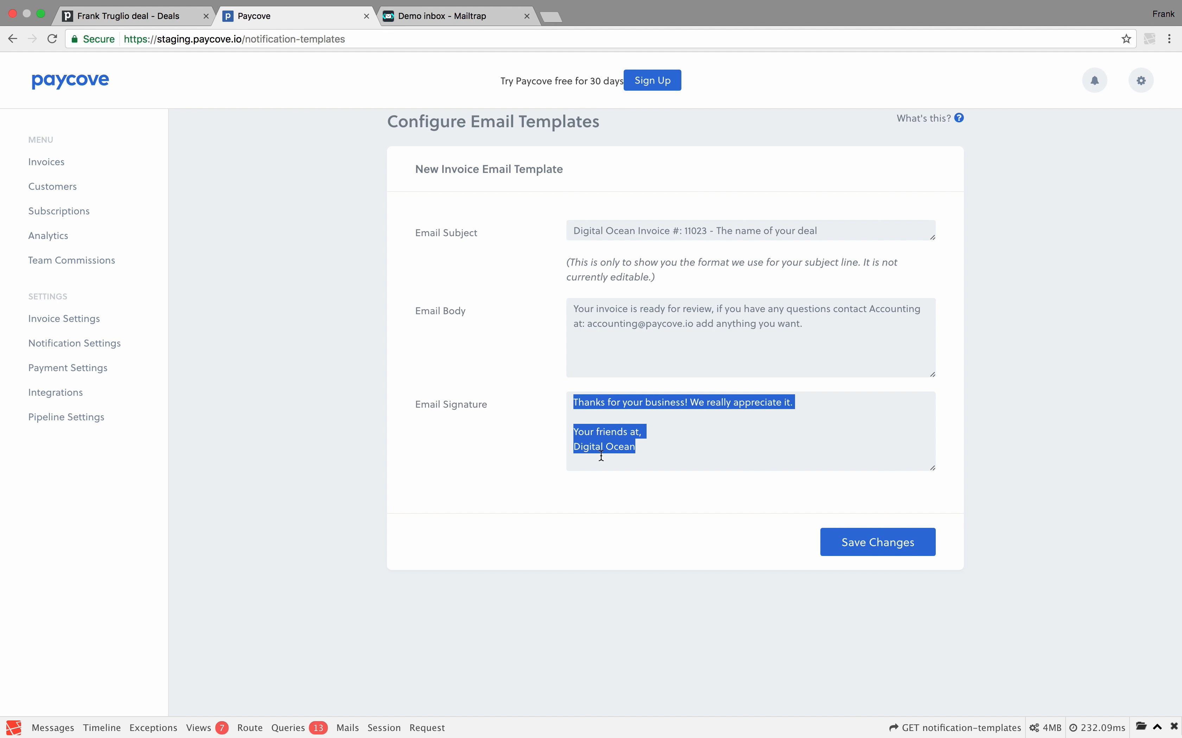
click(665, 448)
drag(666, 448, 538, 446)
click(626, 448)
mouse_move(664, 450)
mouse_down()
mouse_move(559, 447)
mouse_move(573, 433)
mouse_up()
click(634, 449)
key(Left)
key(BackSpace)
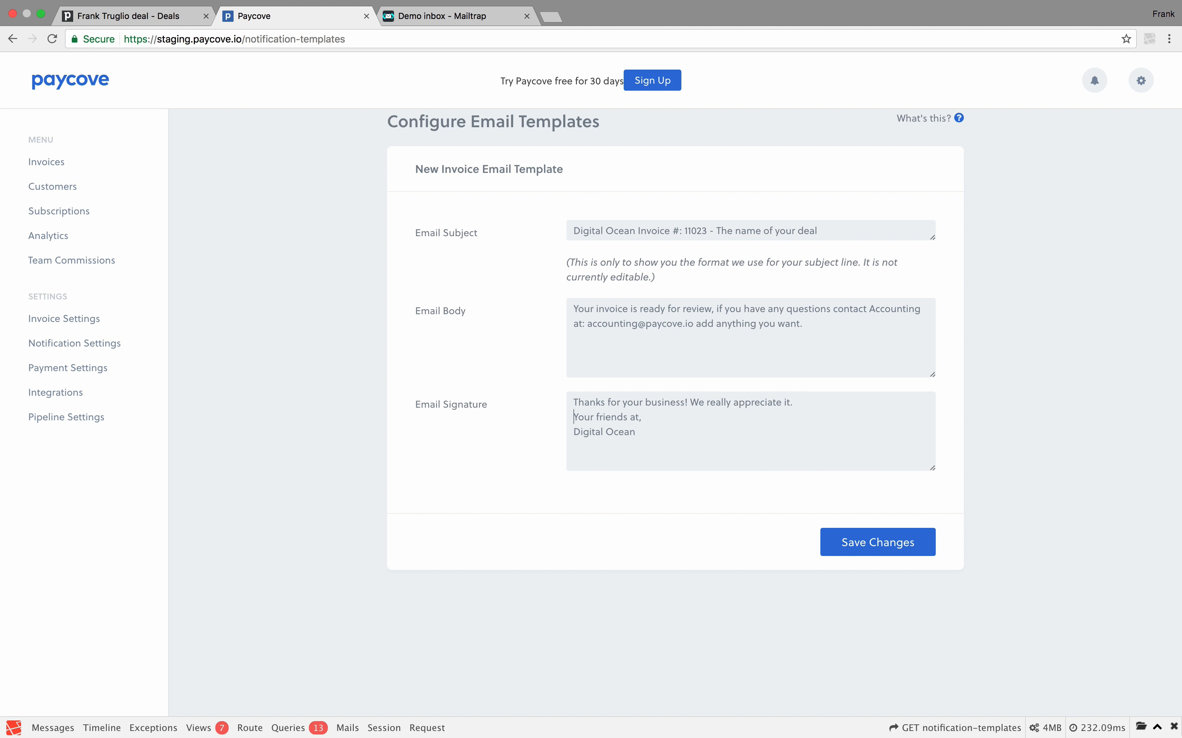
key(BackSpace)
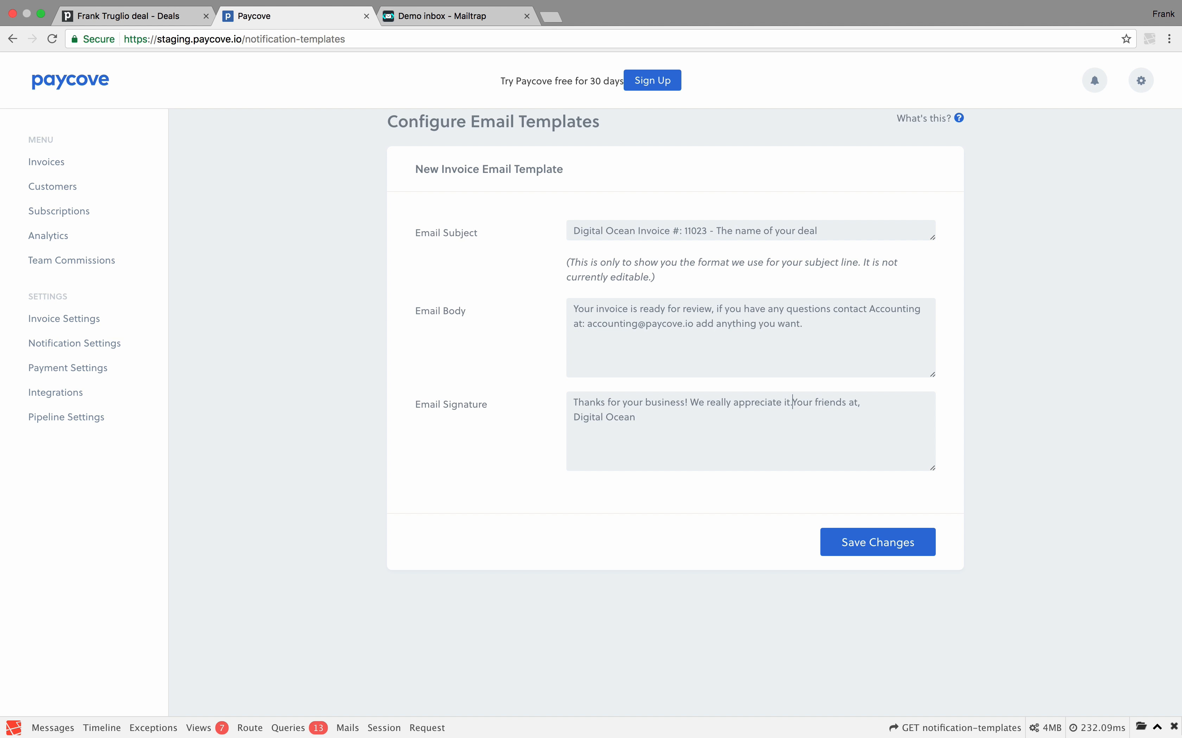
key(Return)
key(Return)
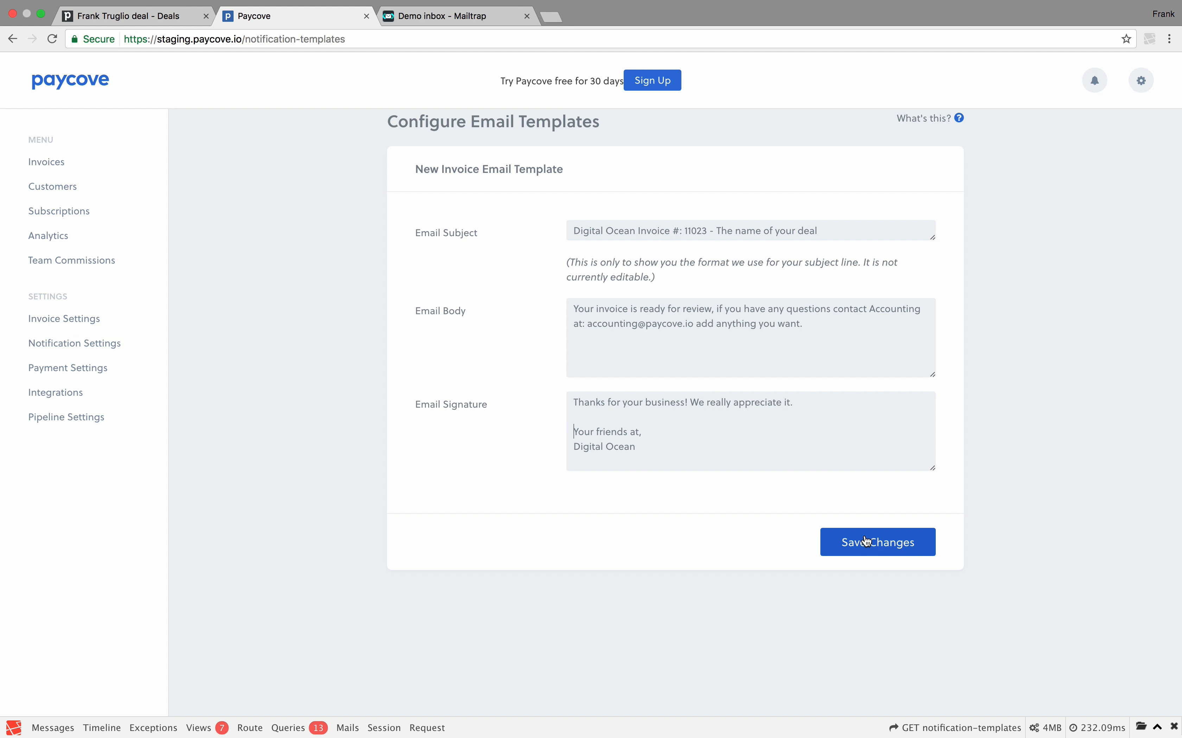
Save the new invoice email template and open the payment methods settings.
click(875, 549)
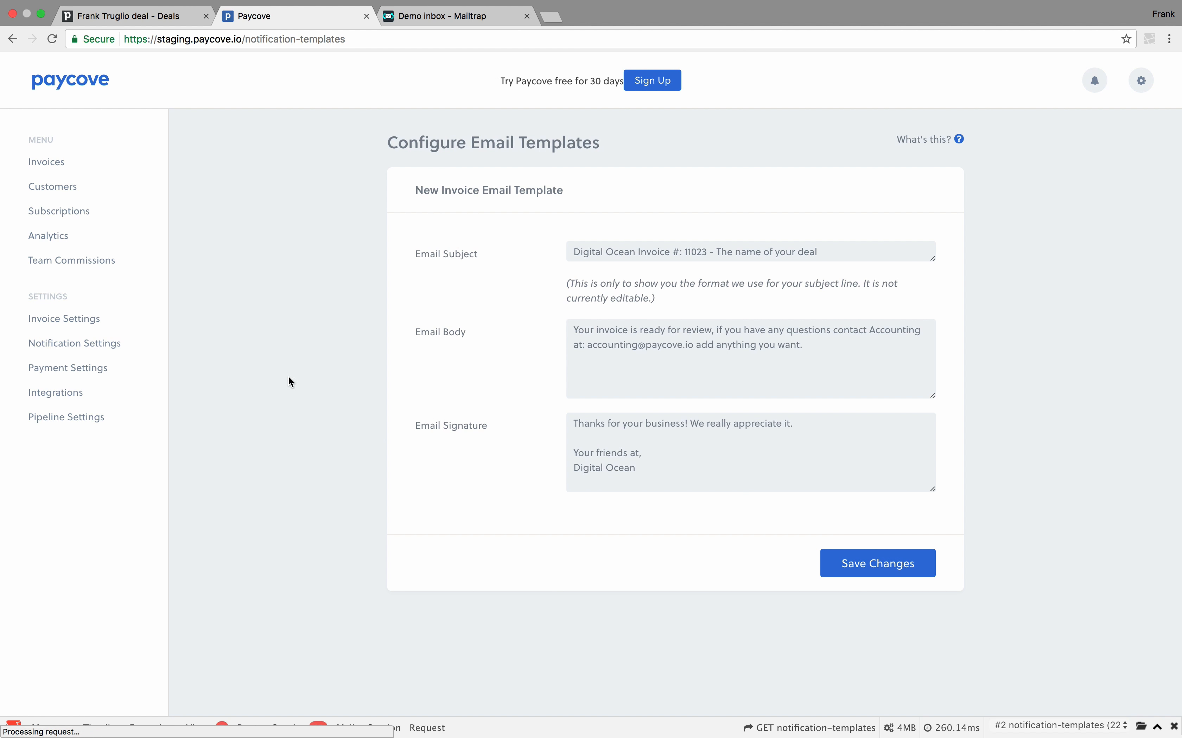
click(71, 367)
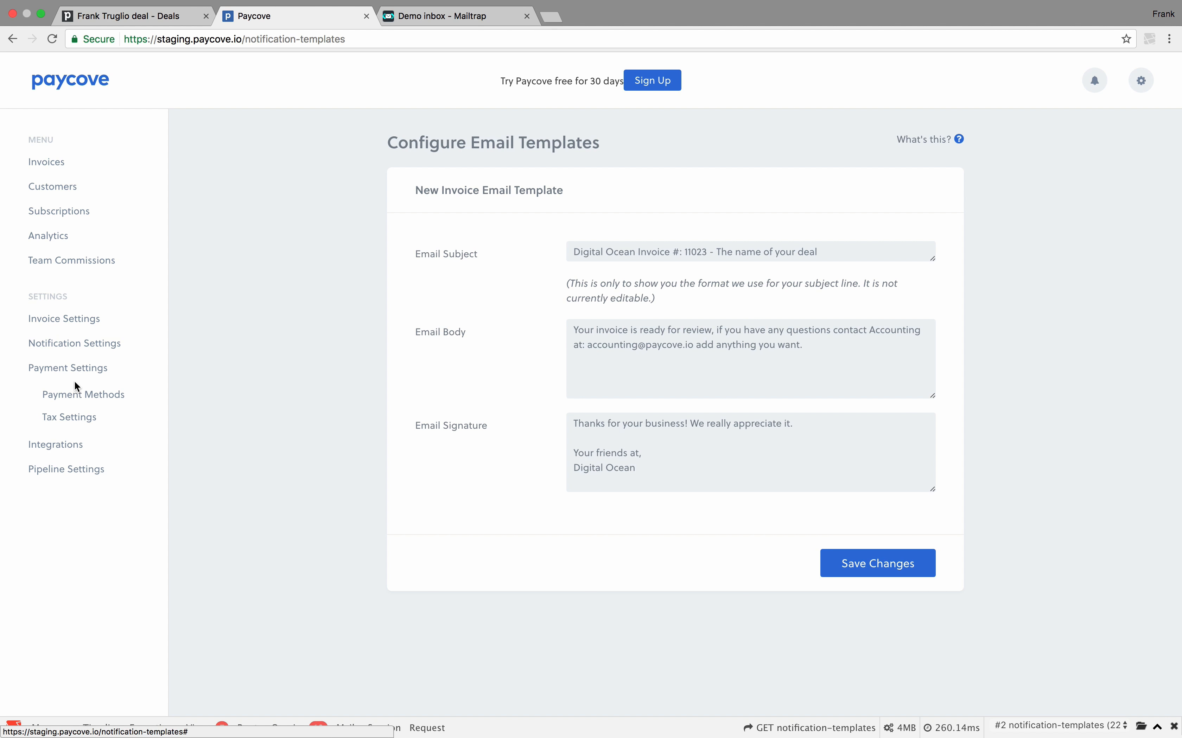
click(79, 398)
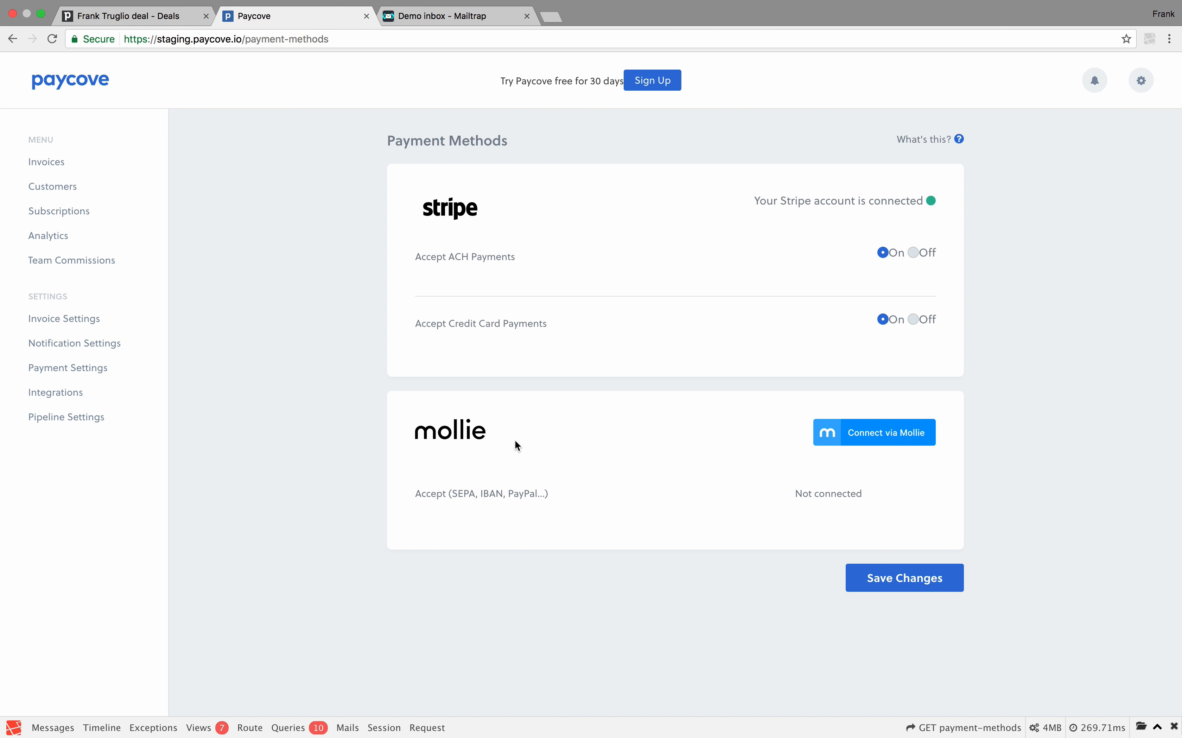
Switch Stripe's ACH and credit card payments off and back to On, and save the payment methods.
click(915, 253)
click(913, 320)
drag(755, 195, 881, 202)
click(891, 255)
click(883, 320)
click(883, 253)
click(916, 585)
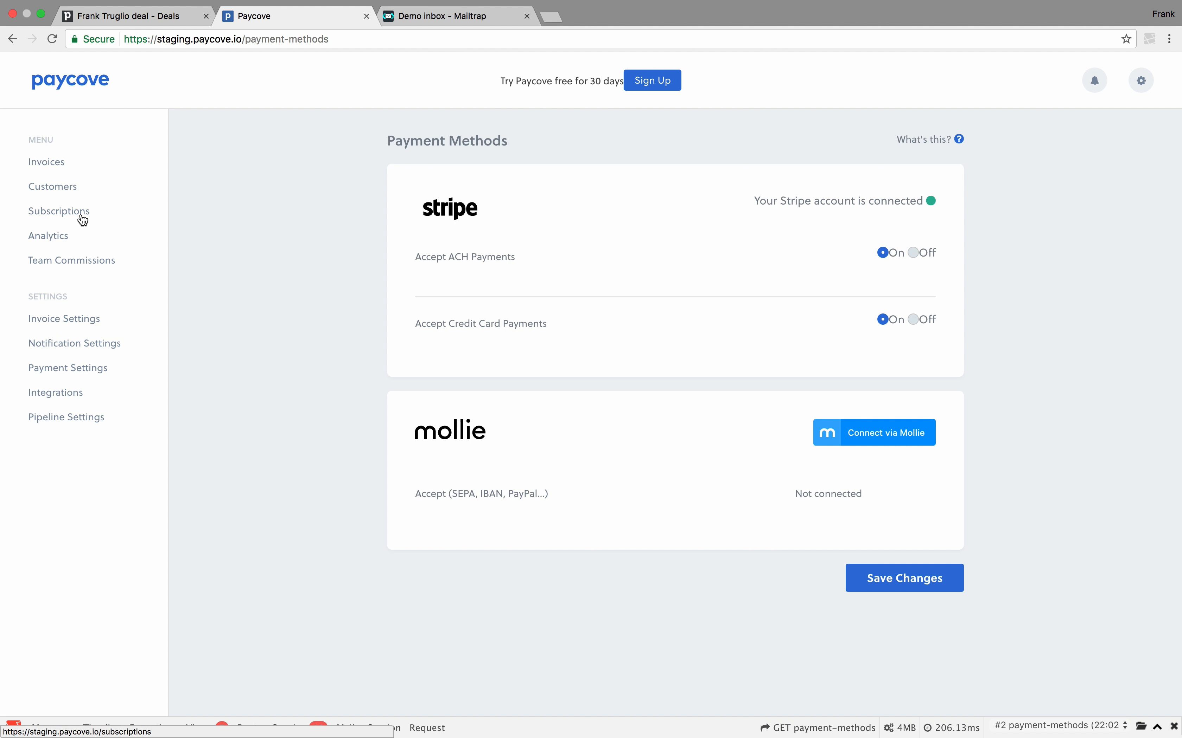
Save the payment method settings and open the integrations settings.
click(903, 584)
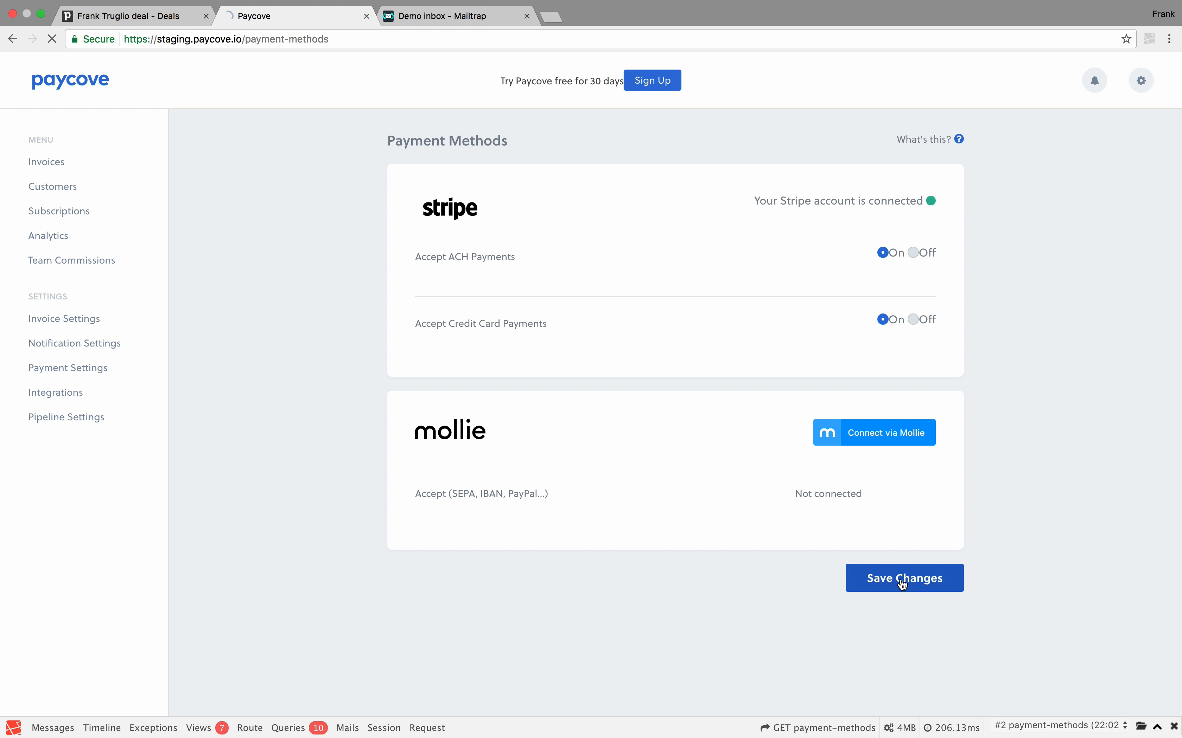
click(68, 397)
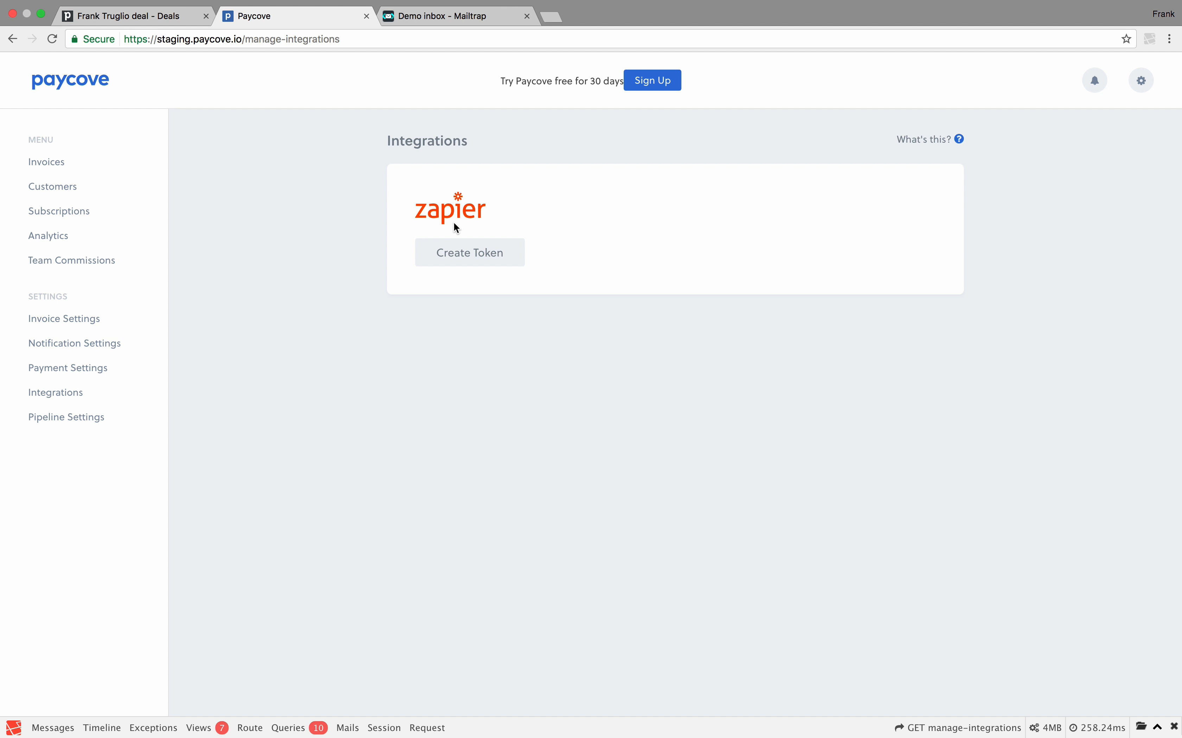
click(457, 253)
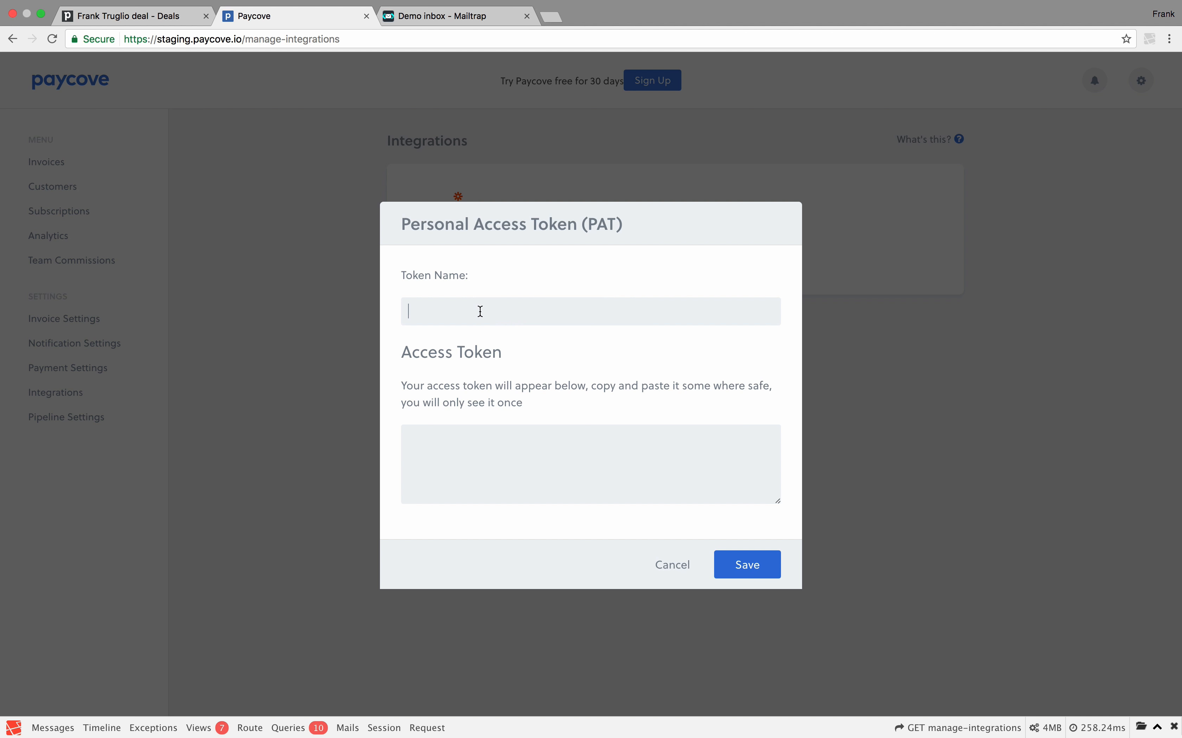
text(Zapier)
click(671, 565)
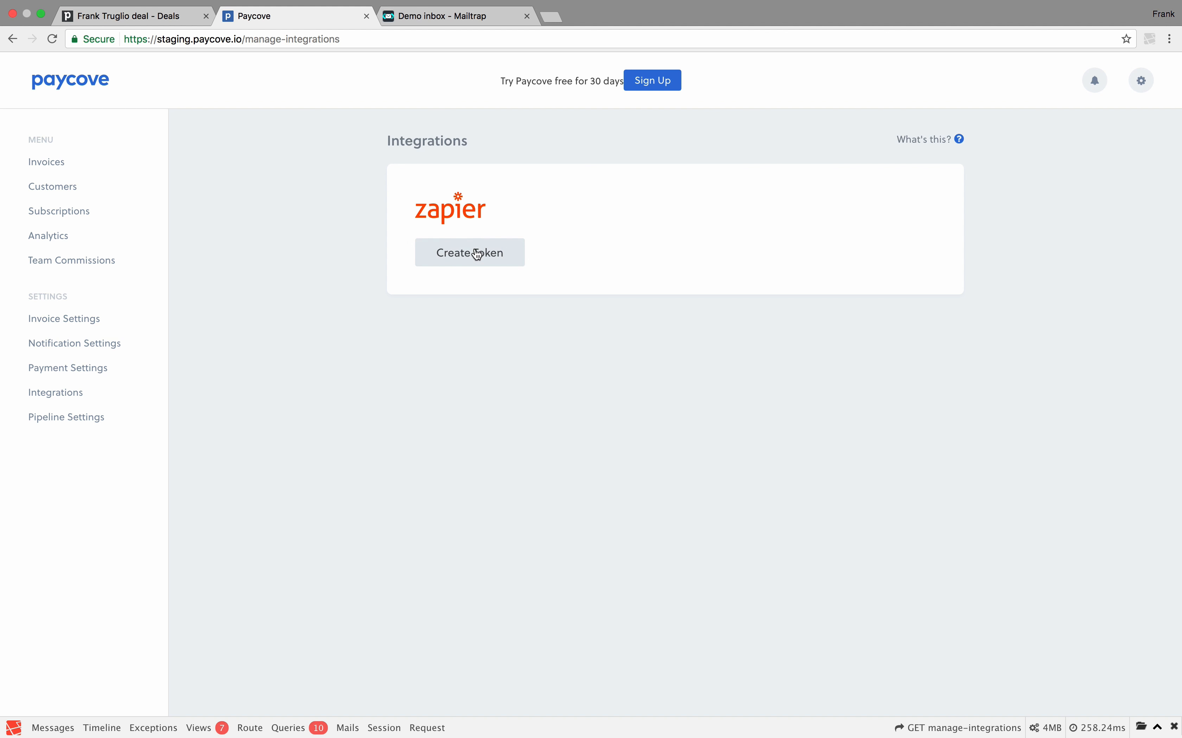
Open the pipeline settings and choose Invoice as the create invoice stage for the Paycove-Demo pipeline.
click(72, 424)
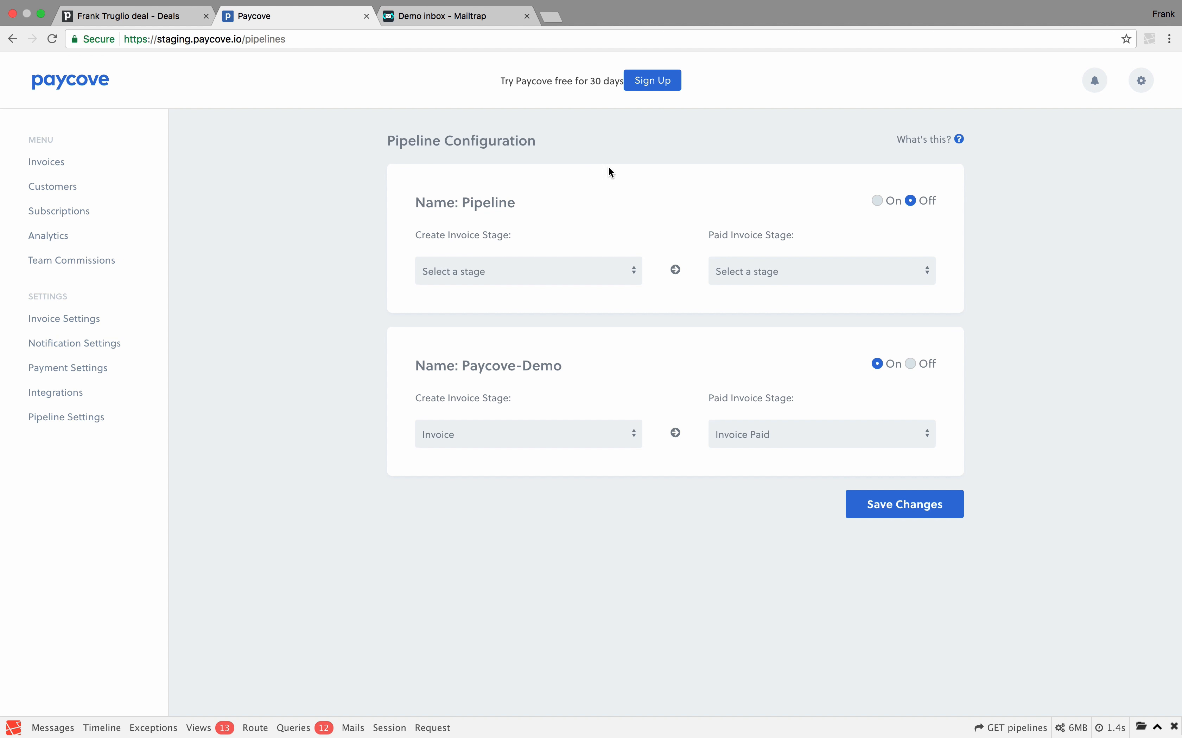
click(591, 434)
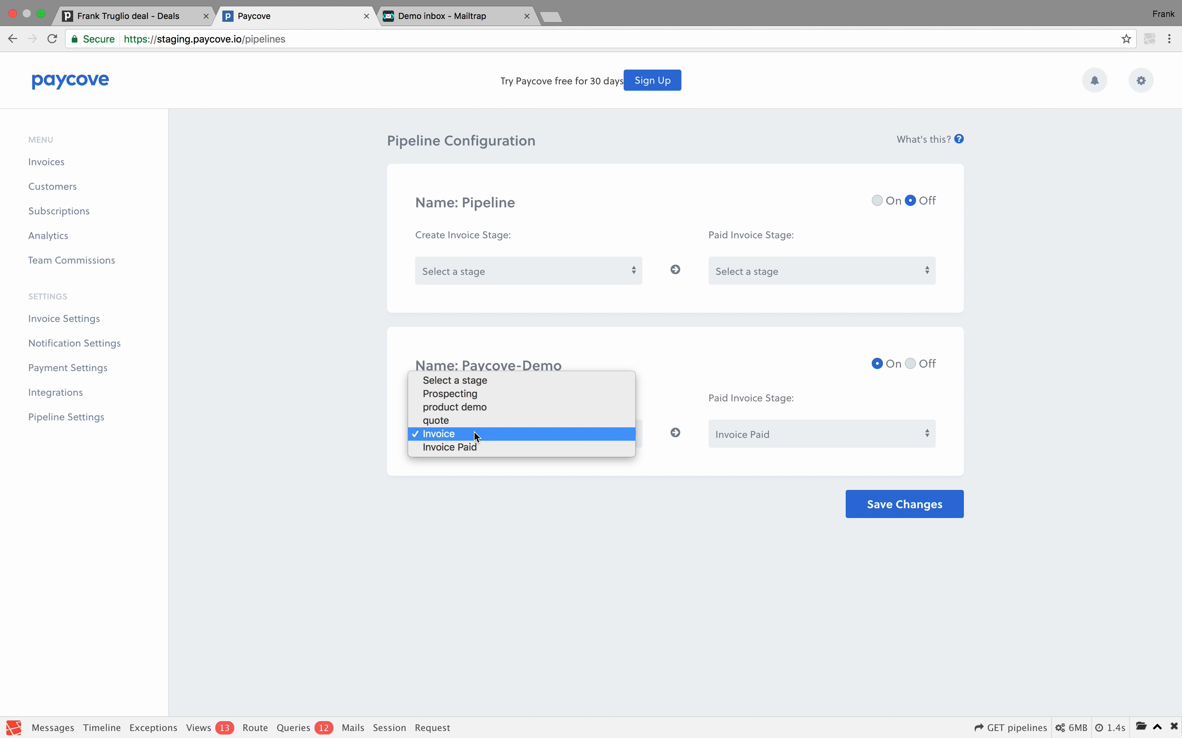
click(447, 432)
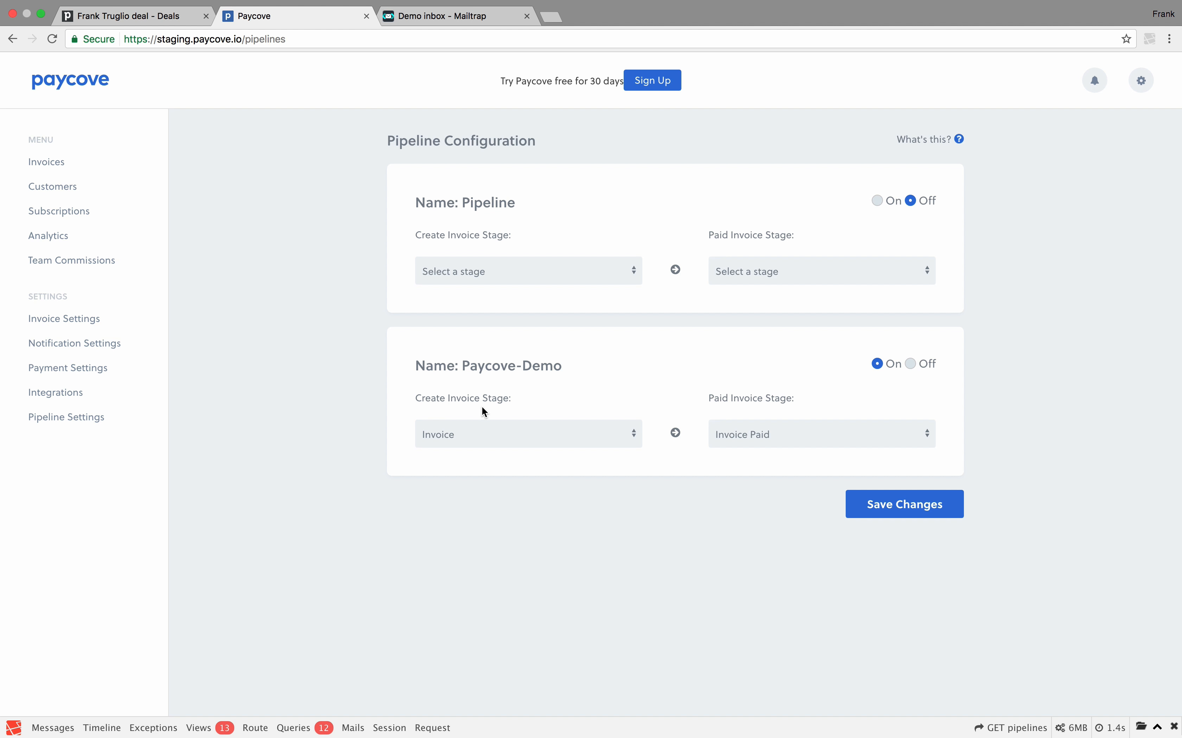